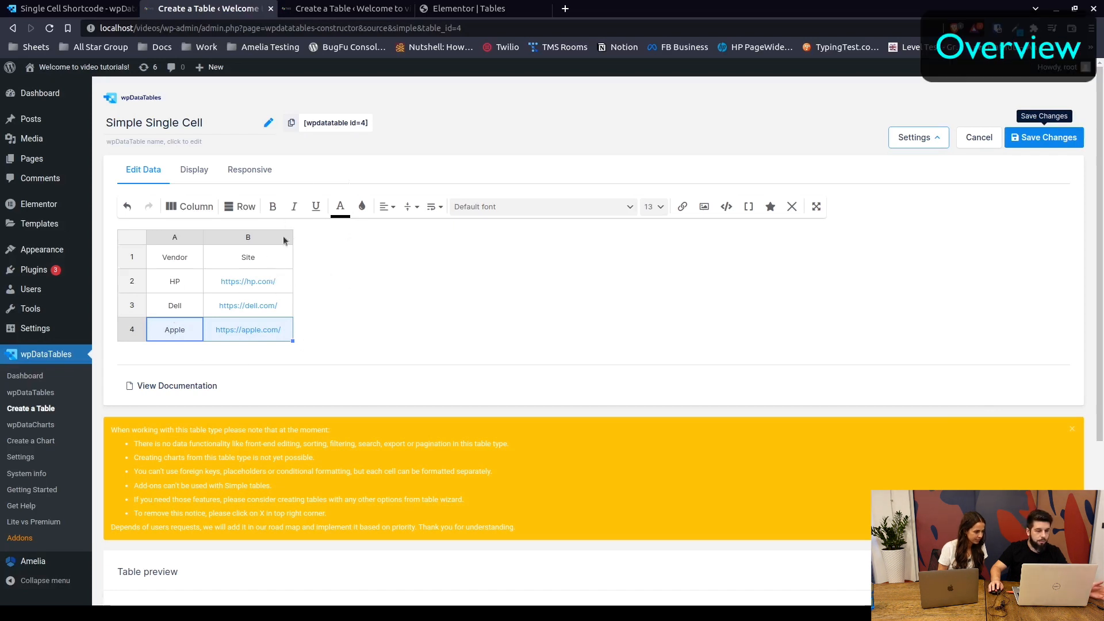
- Review the available table types on the Create a Table page in a separate tab, and close that tab
middle_click(68, 406)
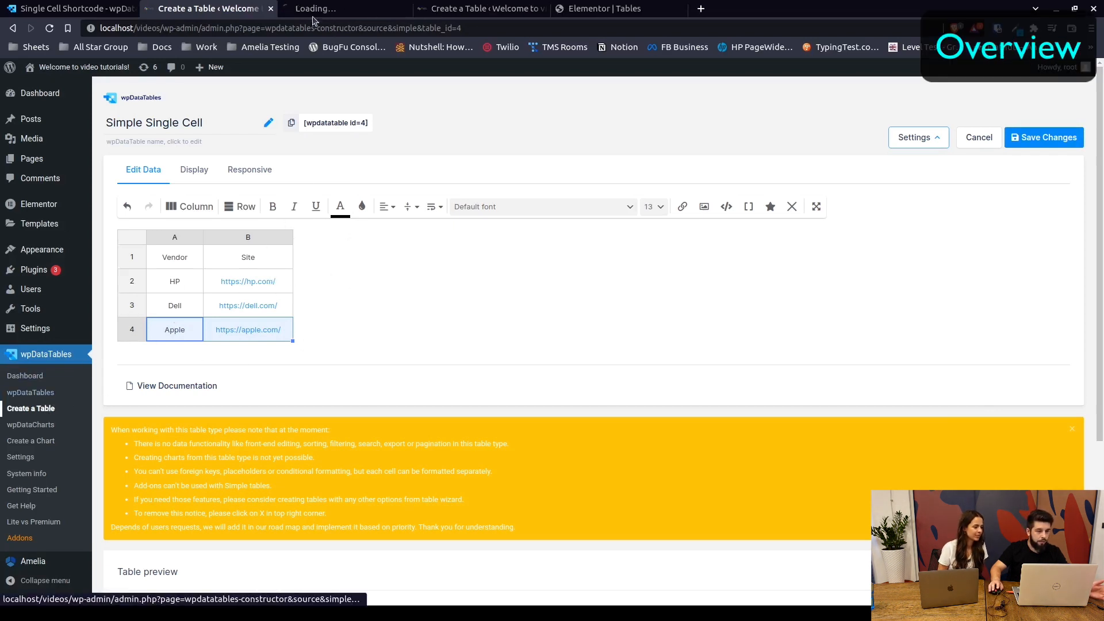
left_click(345, 8)
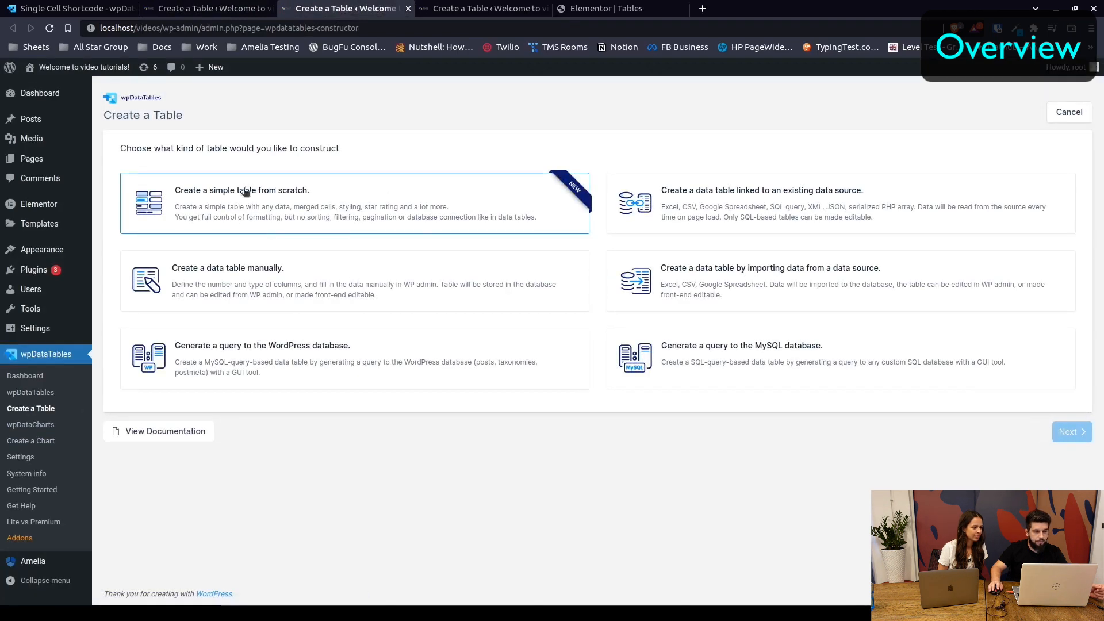
left_click(409, 8)
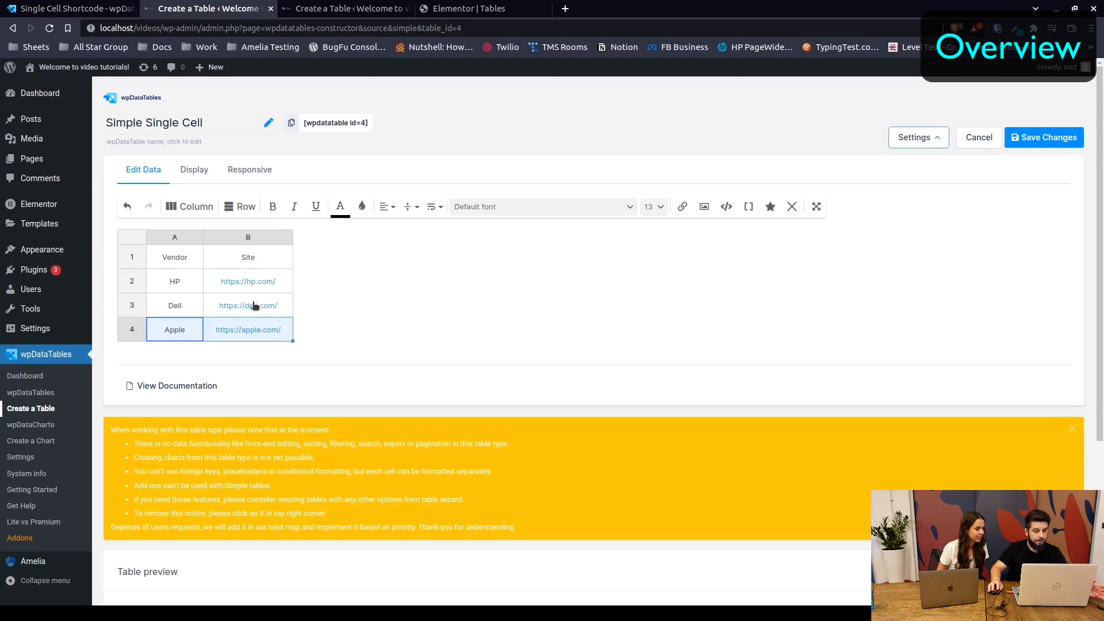
- Examine the Simple Single Cell table with its preview and the Inventory table it will supply with site links
scroll(351, 309, "down", 3)
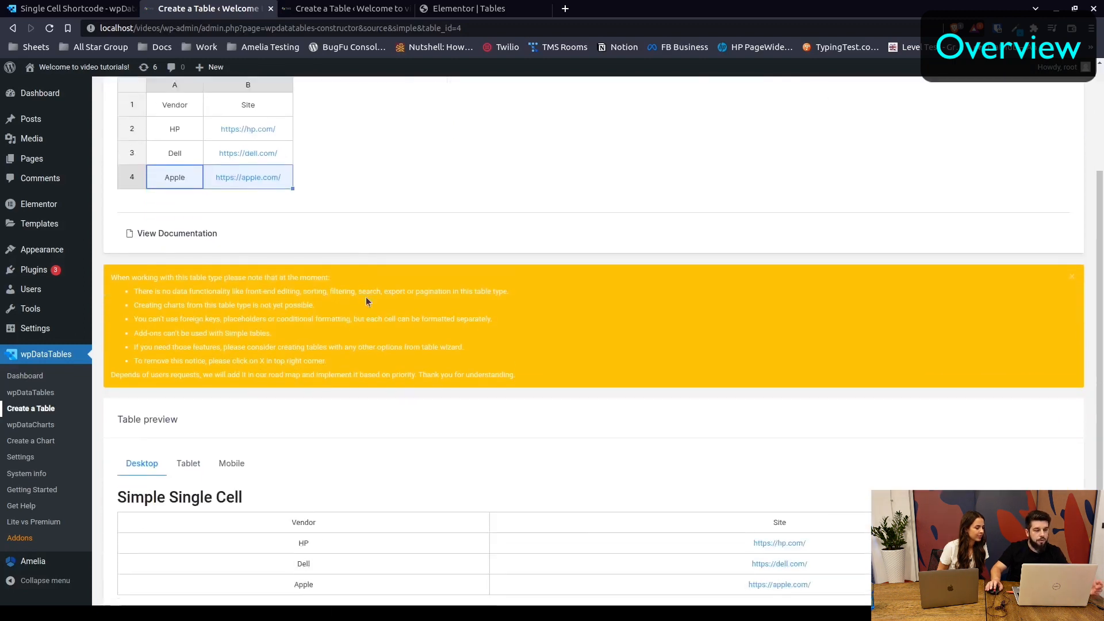
scroll(366, 296, "up", 2)
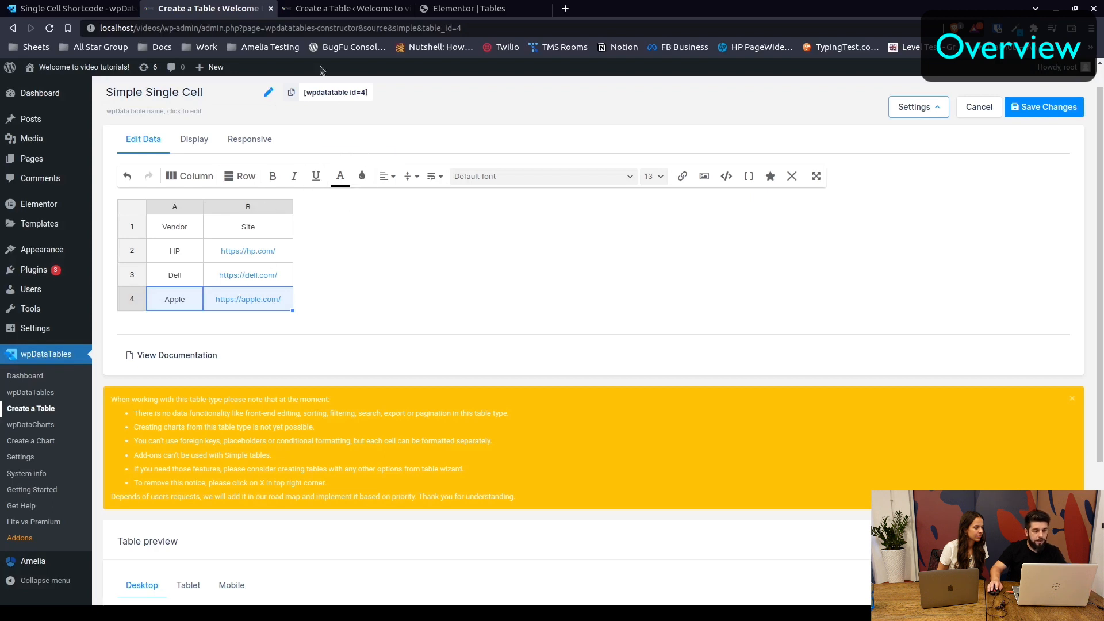
left_click(326, 8)
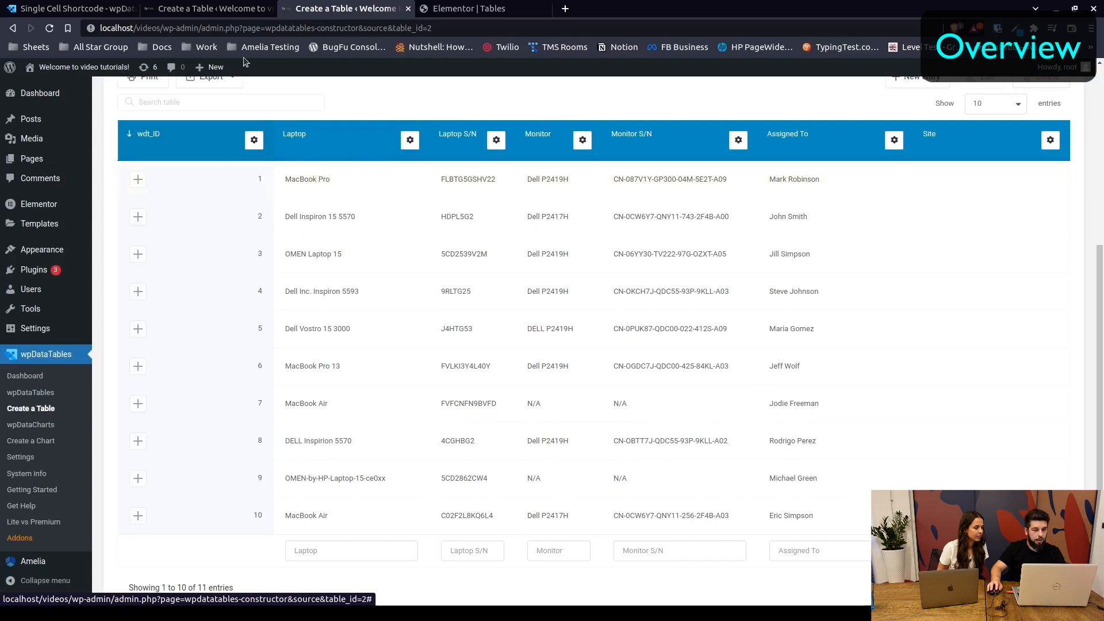
left_click(241, 9)
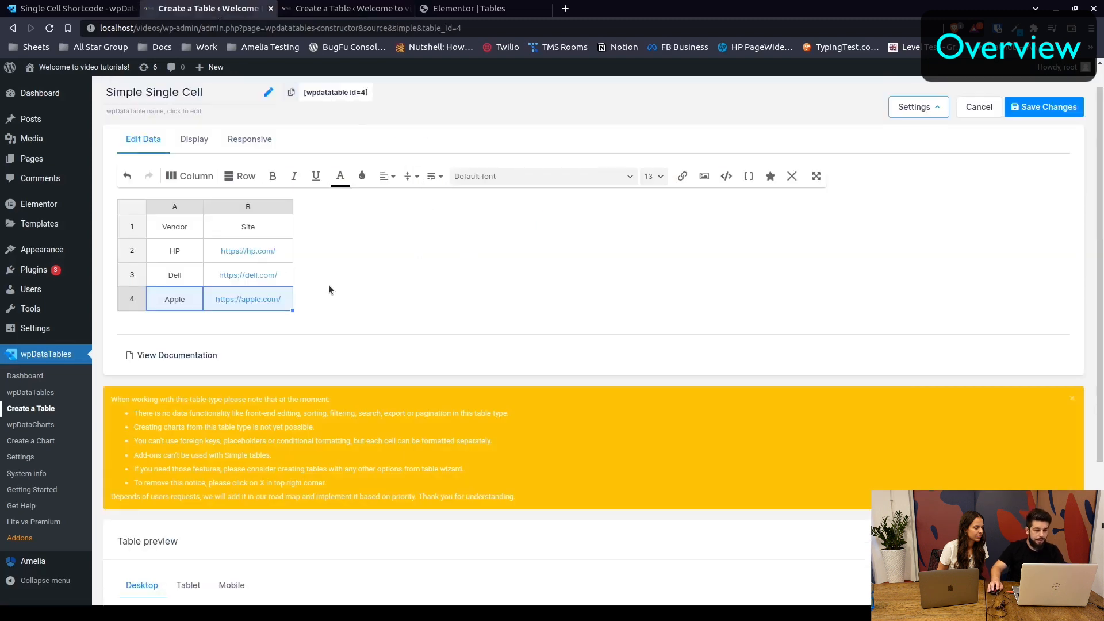
- Copy the Simple table shortcode [wpdatatable_cell table_id=1 row_id="1" column_key="A"] from the Single Cell Shortcode documentation
left_click(69, 10)
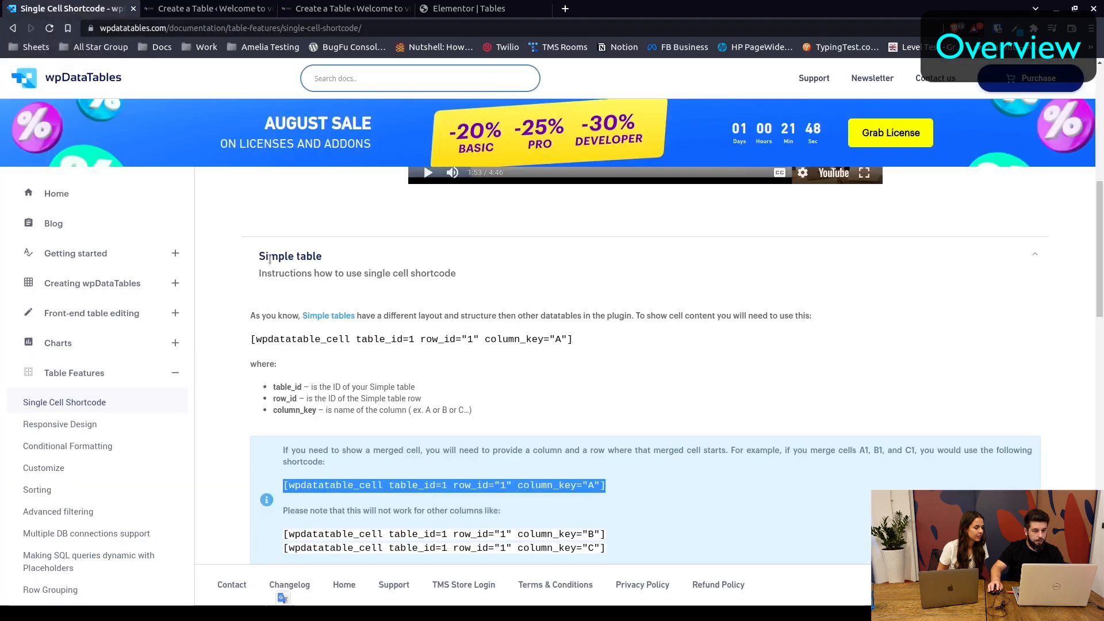
left_click_drag(263, 256, 329, 263)
left_click_drag(252, 339, 573, 348)
key("ctrl+c")
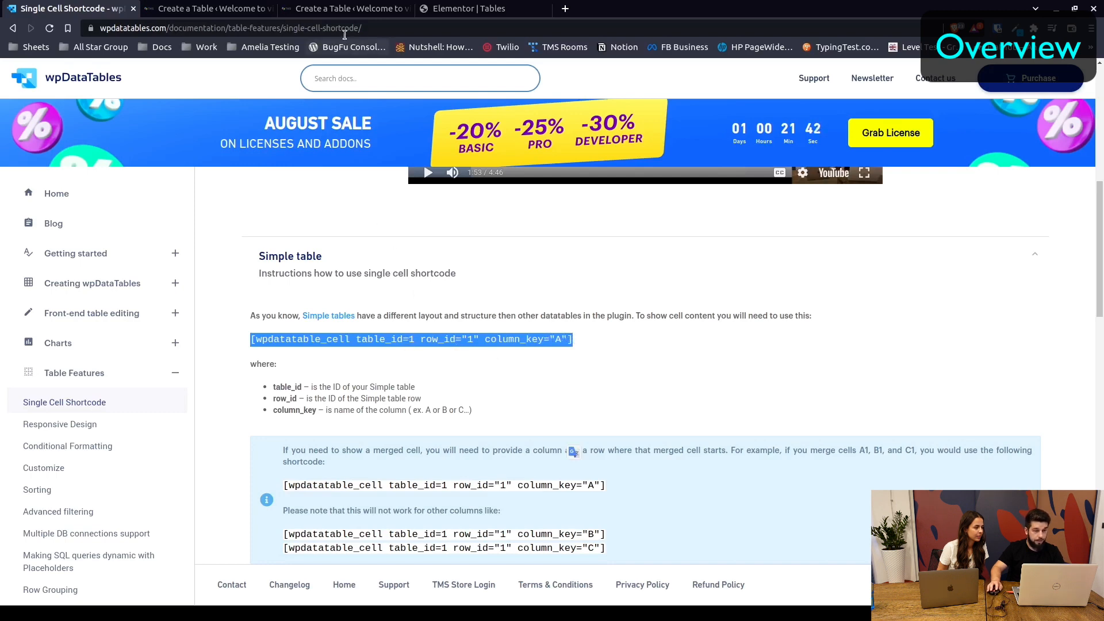
- Open the first MacBook Pro entry of the Inventory table for editing and paste the copied shortcode into its Site field
left_click(344, 8)
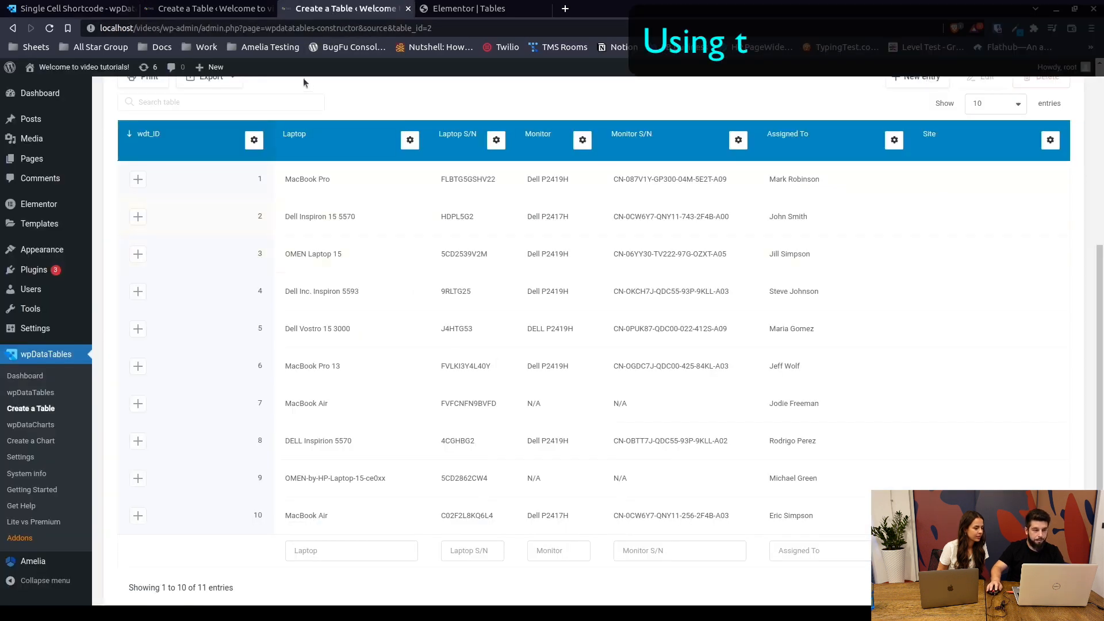
key("ctrl+Page_Up")
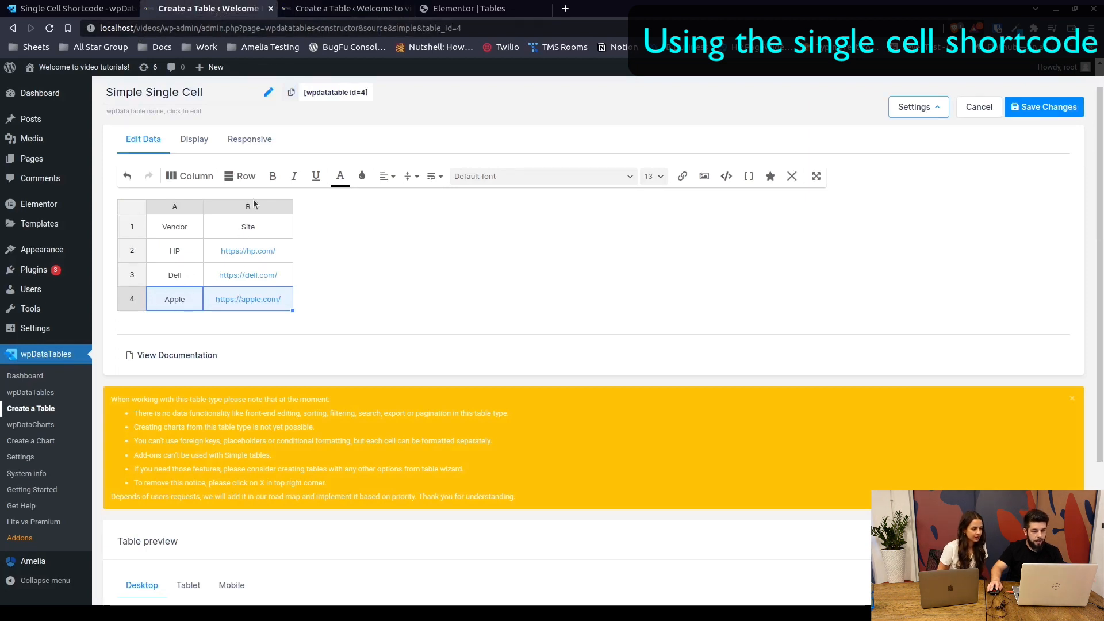
left_click(335, 16)
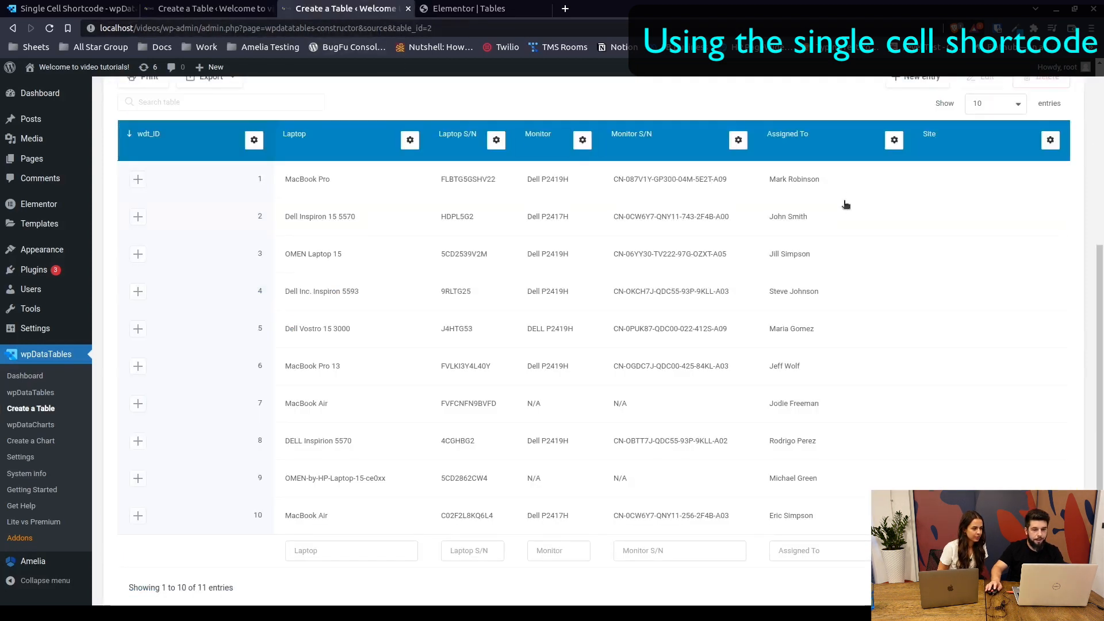
left_click(223, 10)
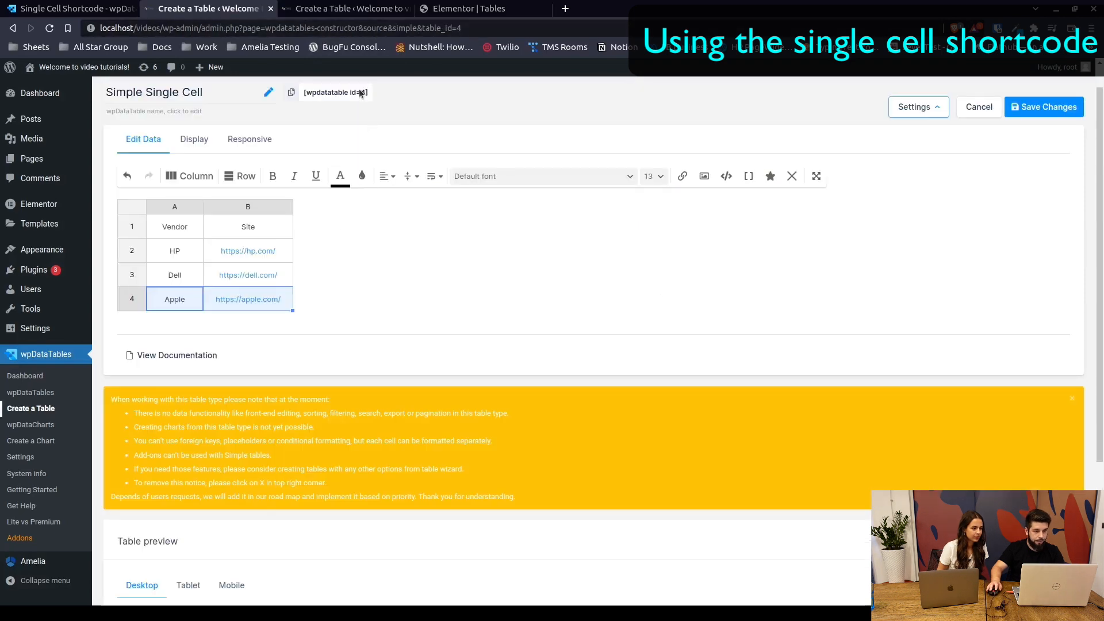
left_click(355, 15)
left_click(930, 179)
scroll(913, 449, "up", 1)
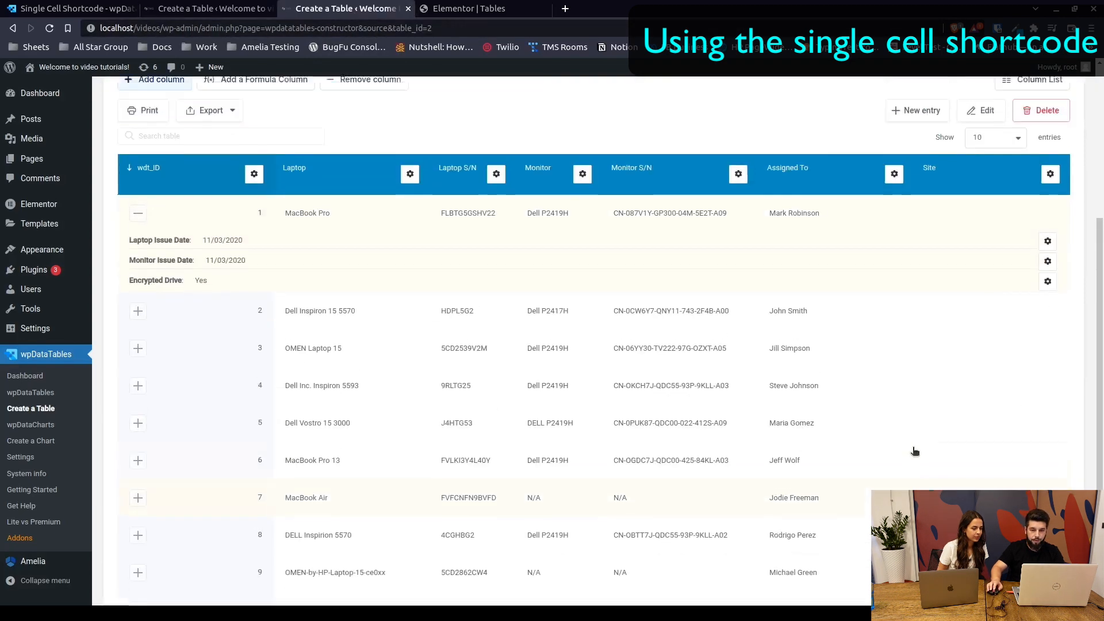
left_click(981, 138)
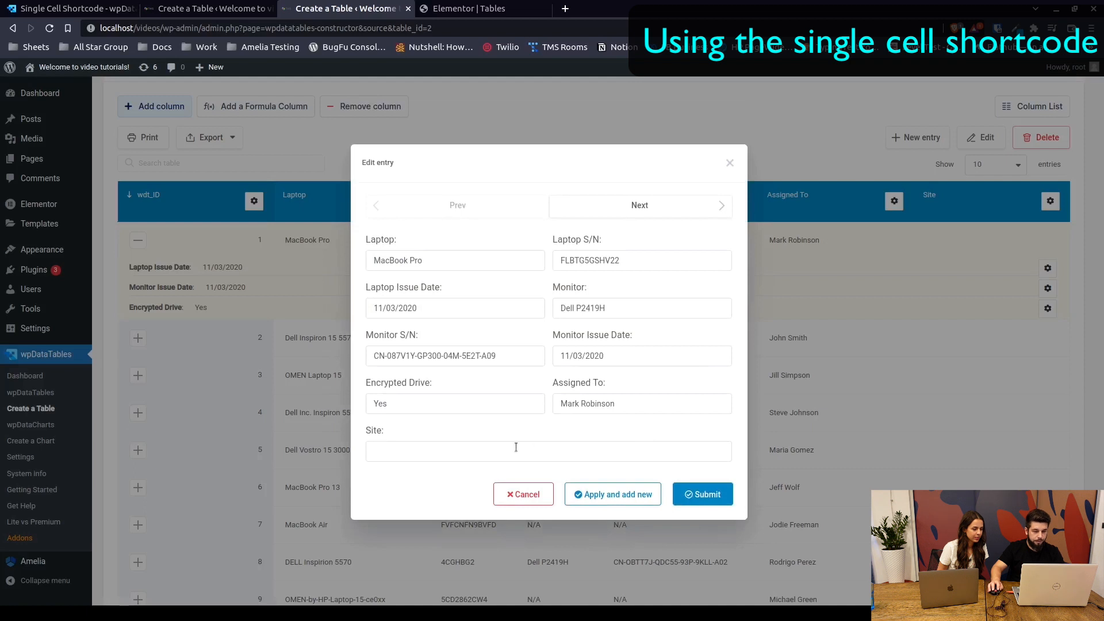
left_click(516, 447)
left_click(456, 475)
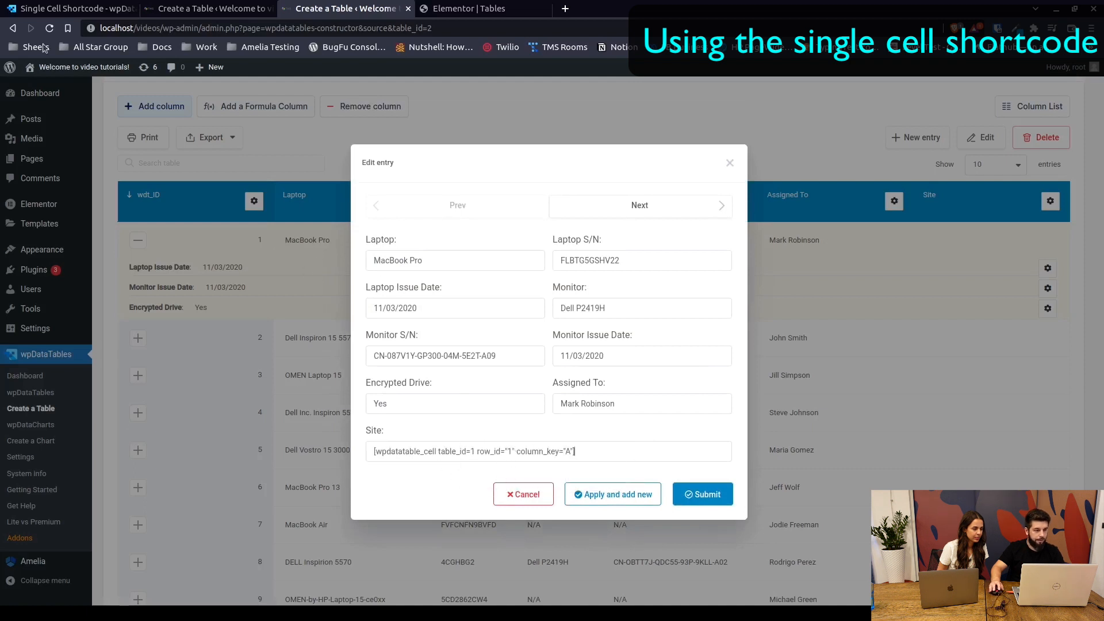
- Change the MacBook Pro entry's Site shortcode to table_id=4, row_id="4" and column_key="B", and submit the entry
double_click(472, 451)
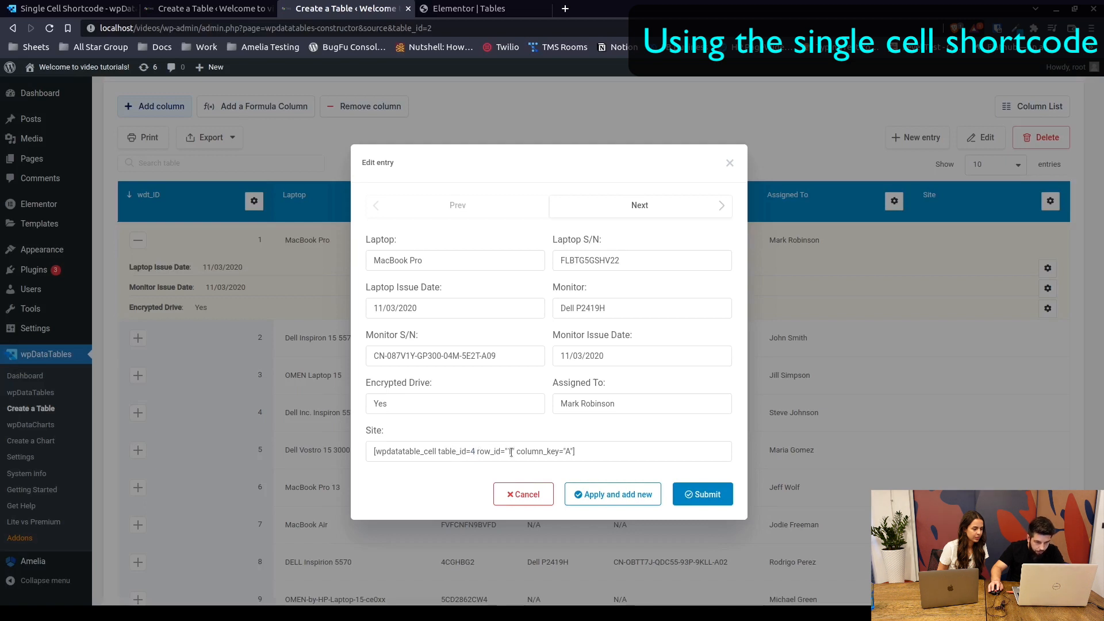
double_click(568, 453)
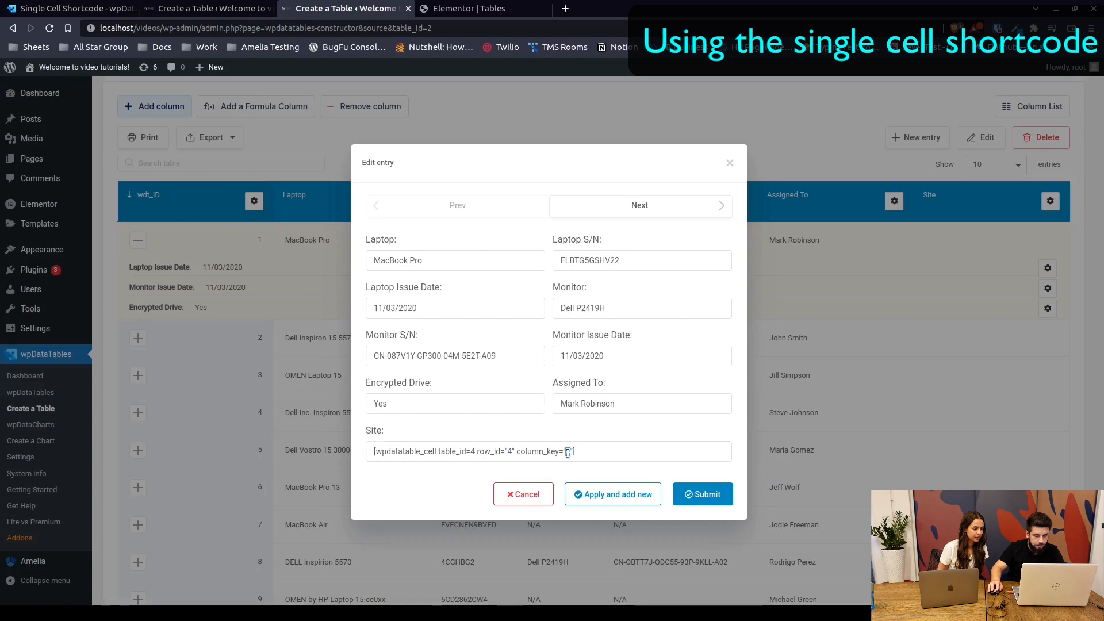
key("ctrl+shift+Tab")
key("ctrl+Tab")
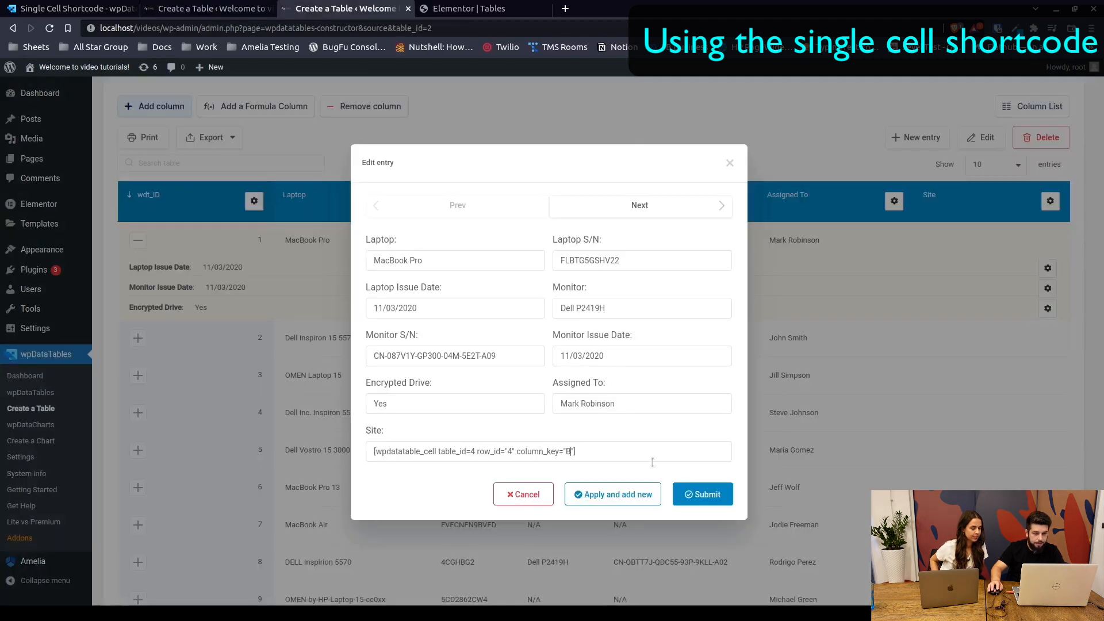
left_click(704, 498)
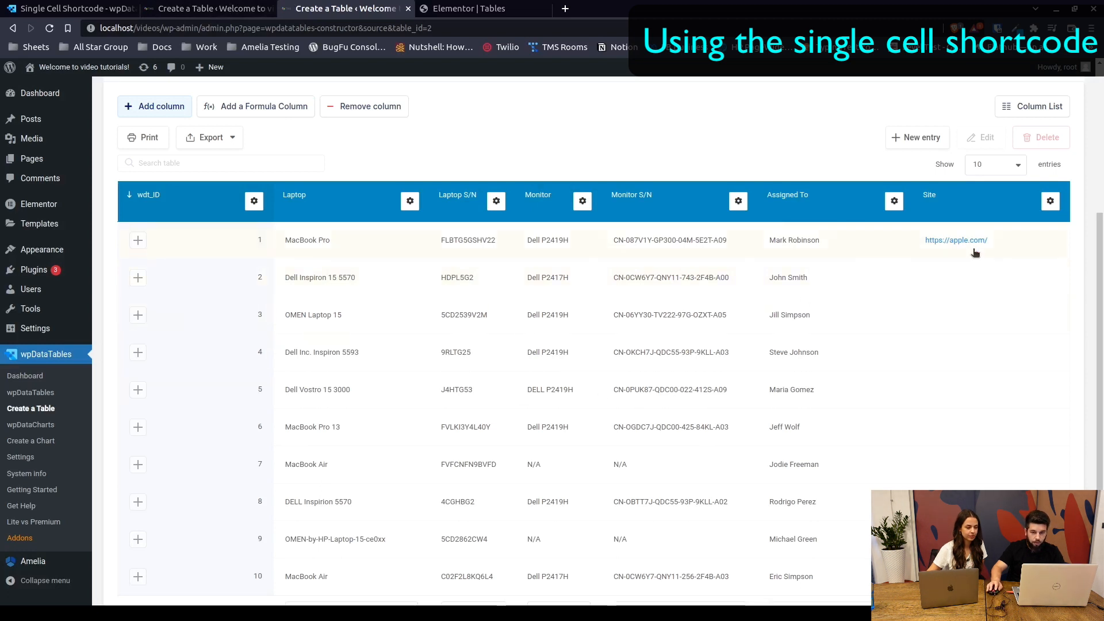
left_click(882, 240)
left_click(999, 242)
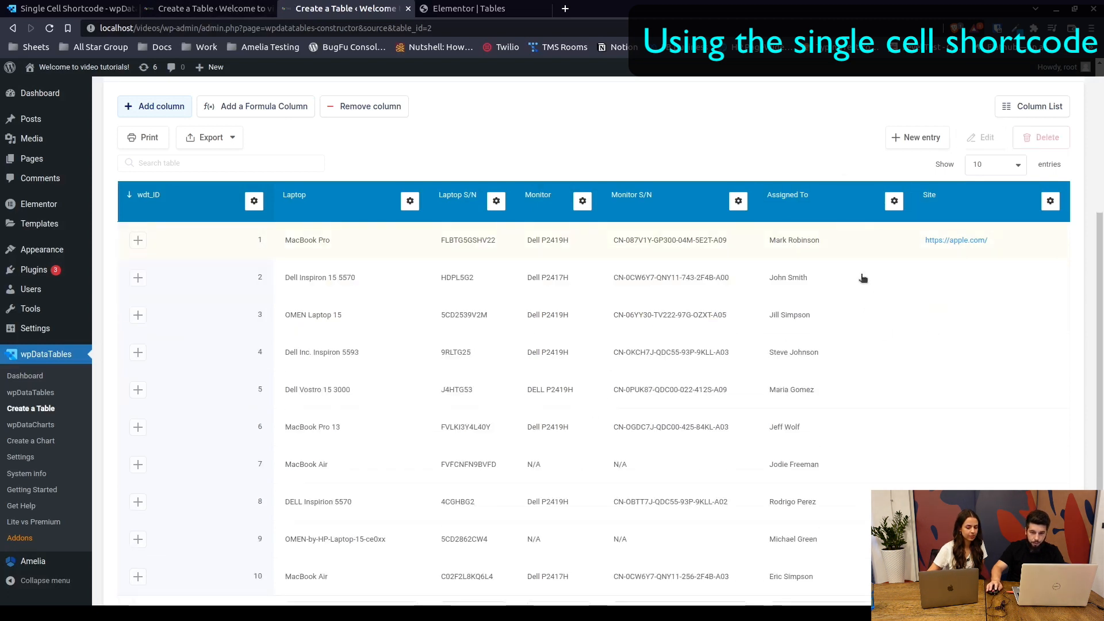
- Open the Dell Inspiron 15 5570 entry for editing and paste the documentation shortcode into its Site field
left_click(971, 274)
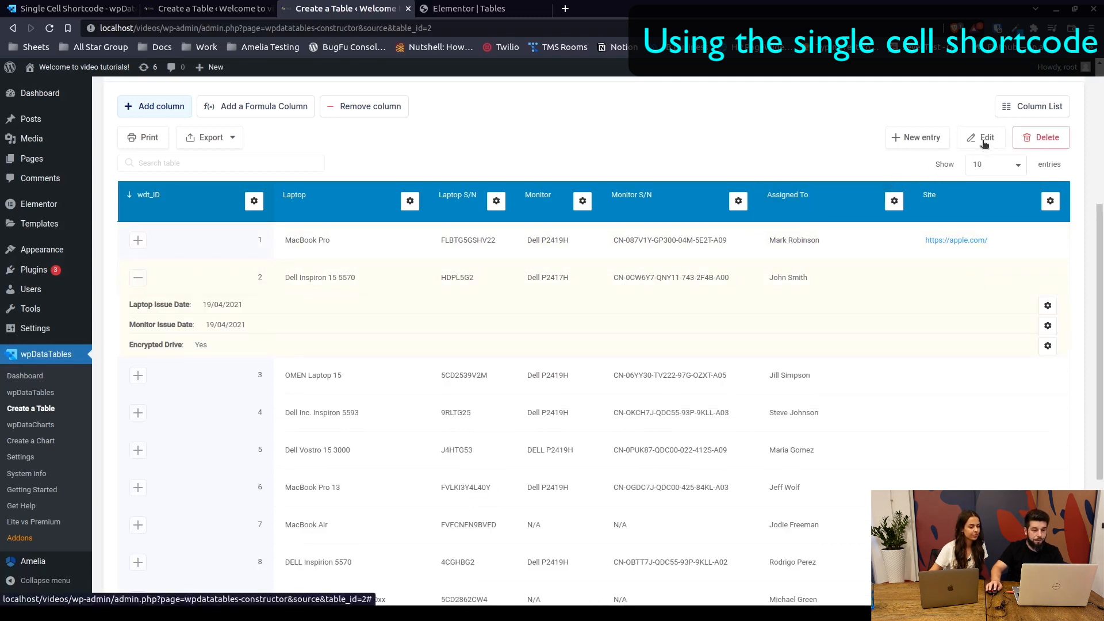
left_click(172, 15)
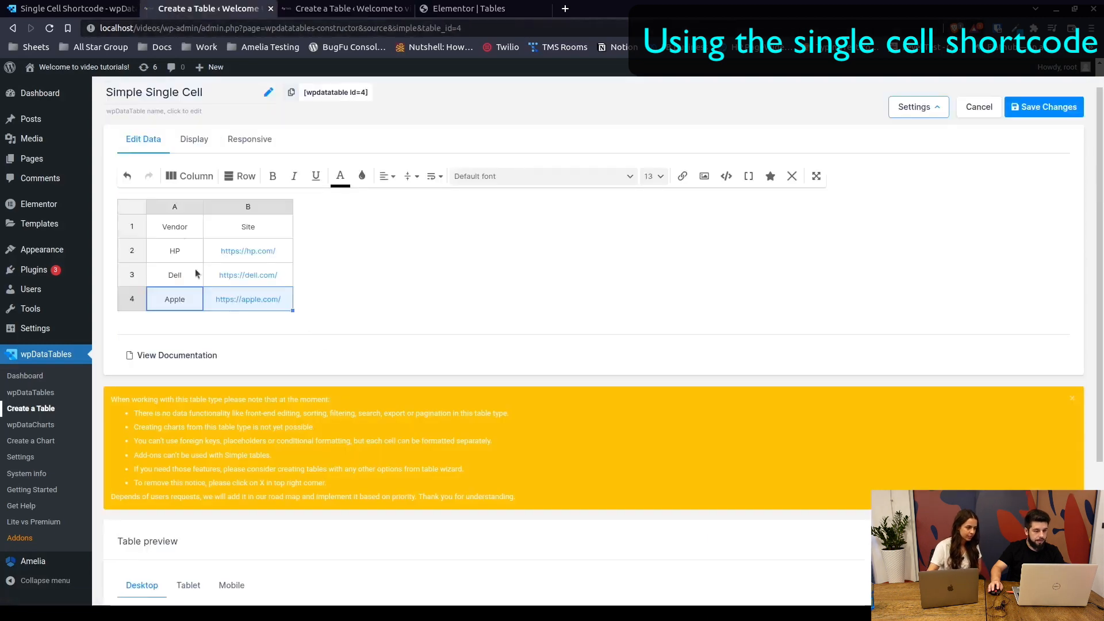
left_click(318, 14)
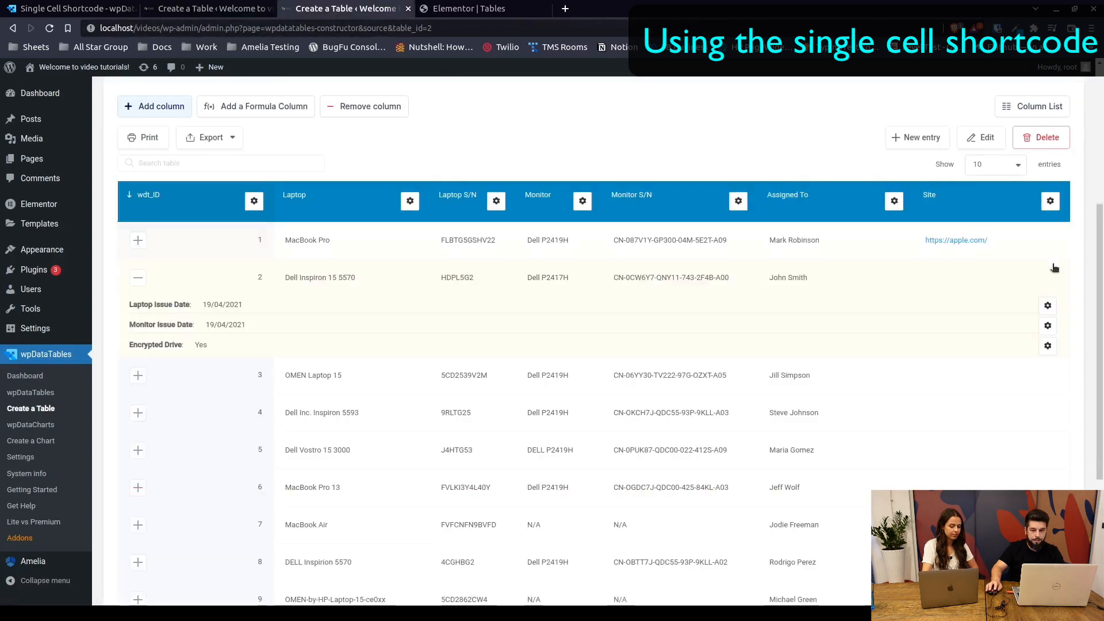
left_click(979, 139)
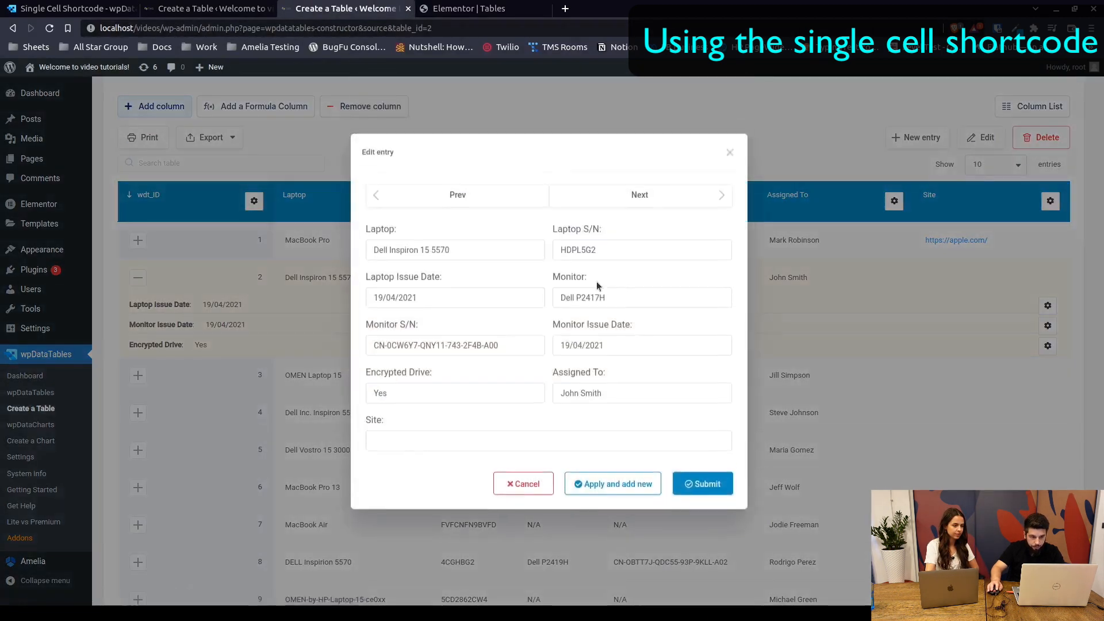
left_click(448, 451)
key("ctrl+v")
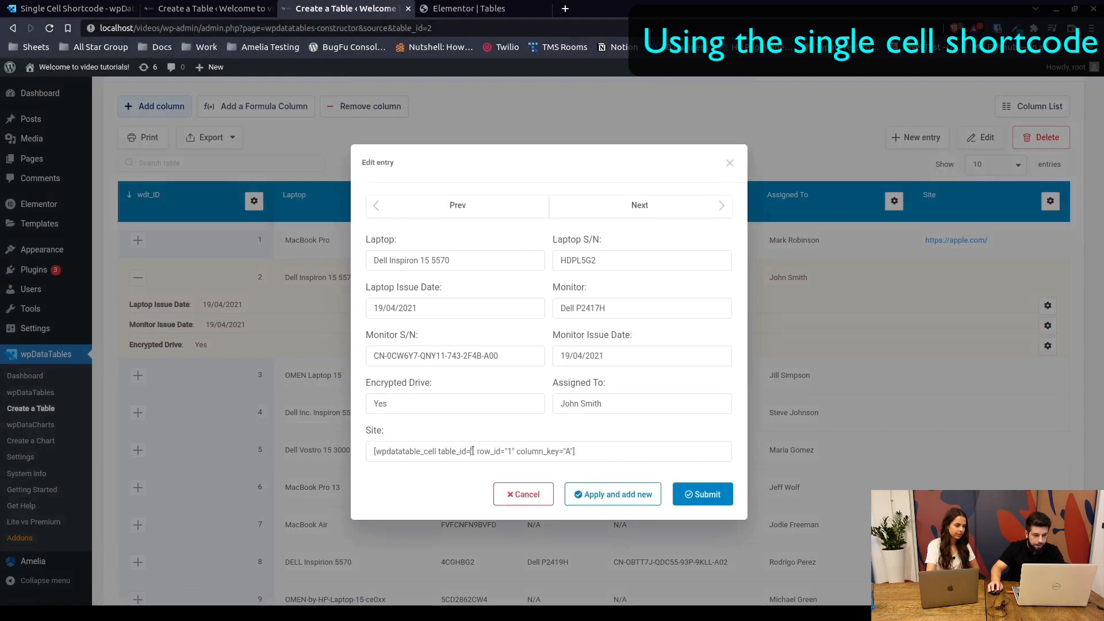
- Set the Dell Inspiron 15 5570 shortcode to table_id=4, row_id="3" and column_key="B", copy it, and submit the entry
type("4")
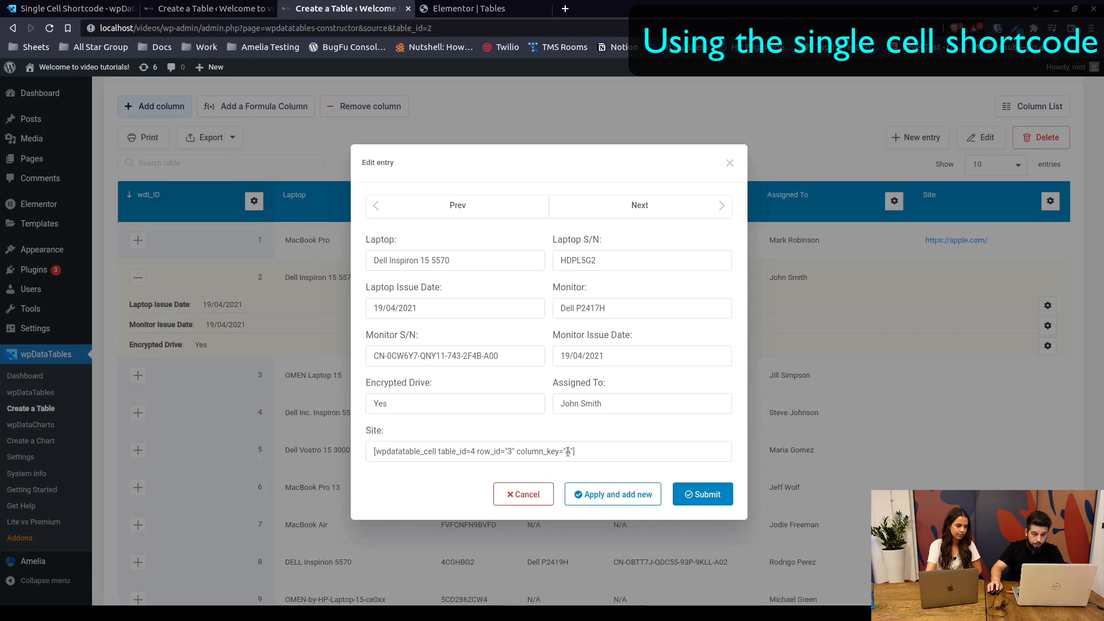
type("B")
key("ctrl+a")
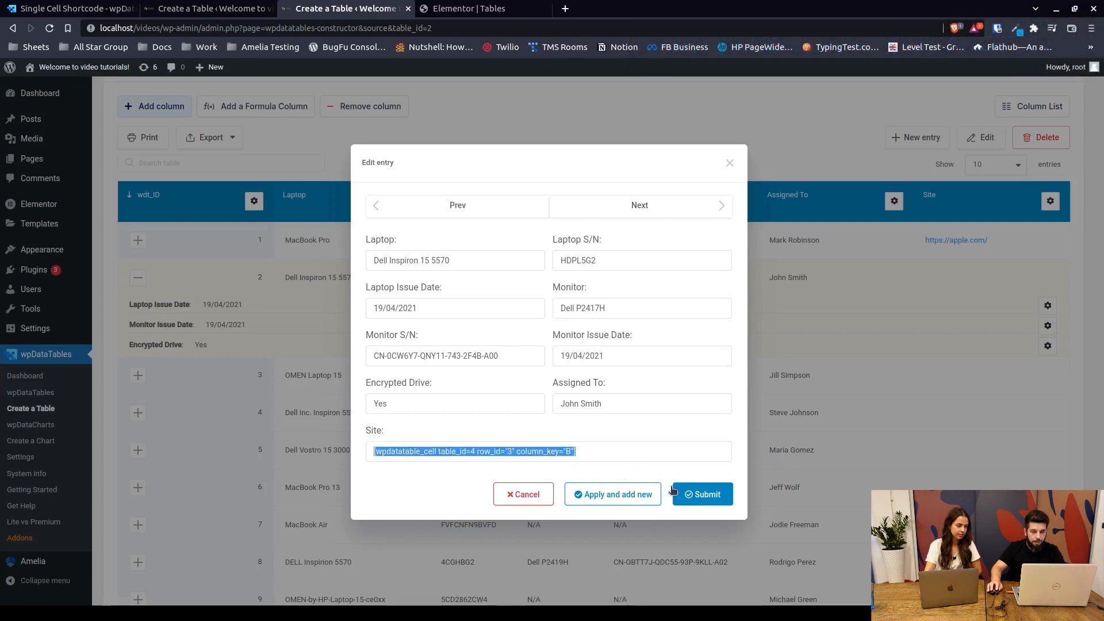
left_click(696, 496)
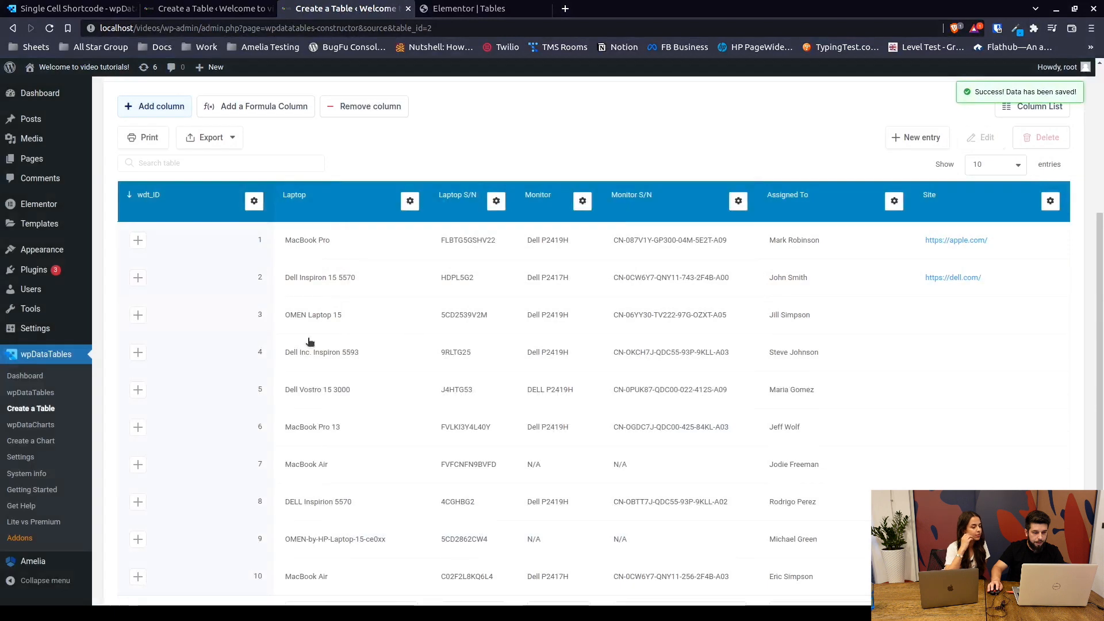
- Paste the copied Dell shortcode into the Site field of the Dell Inc. Inspiron 5593 entry and submit it
left_click(1003, 353)
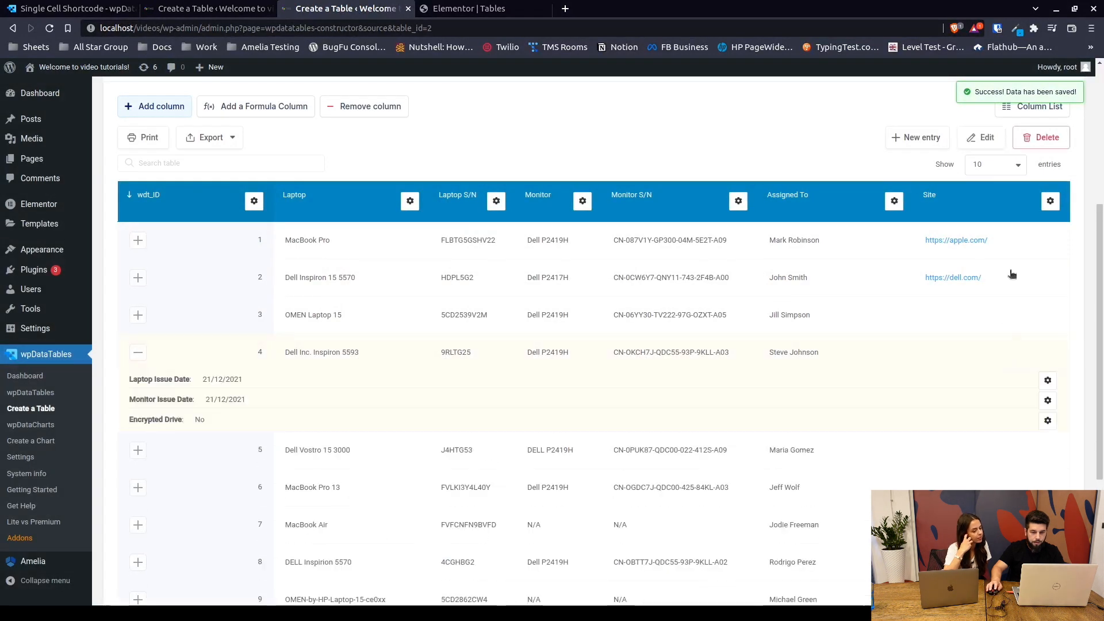
left_click(982, 138)
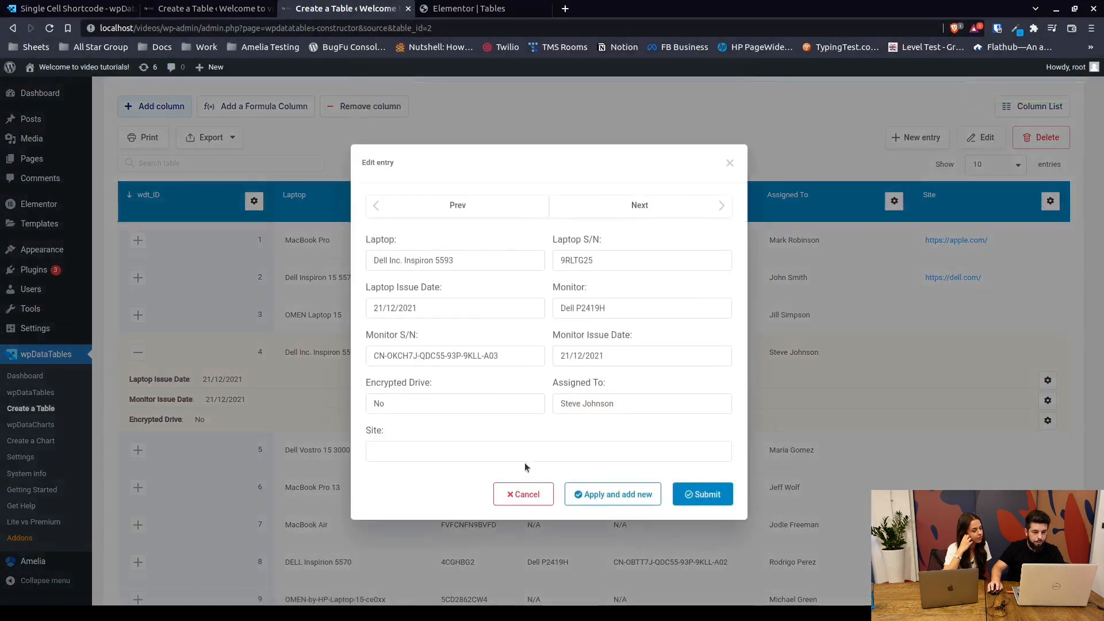
left_click(523, 452)
left_click(529, 475)
left_click(698, 494)
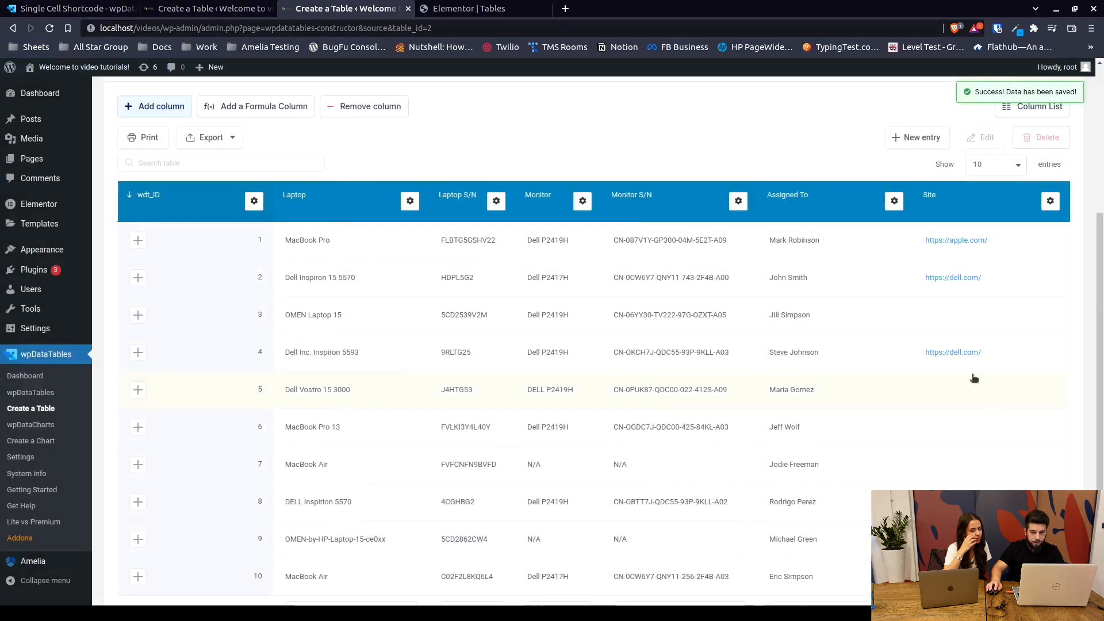
- Paste the copied Dell shortcode into the Site field of the Dell Vostro 15 3000 entry and submit it
left_click(974, 378)
left_click(980, 137)
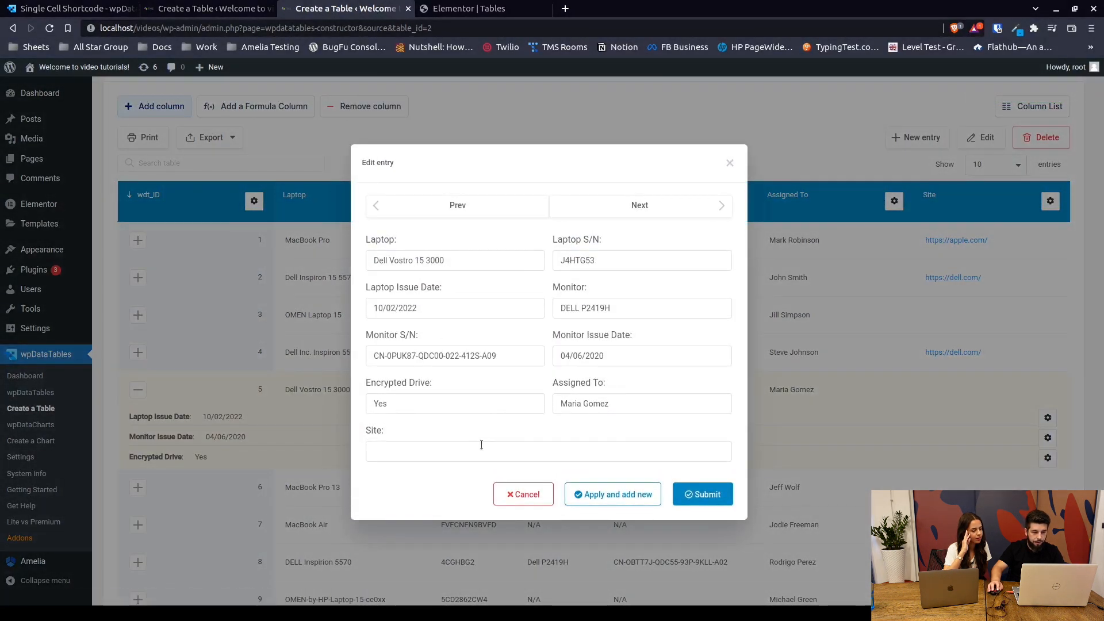
left_click(482, 450)
left_click(483, 476)
left_click(703, 494)
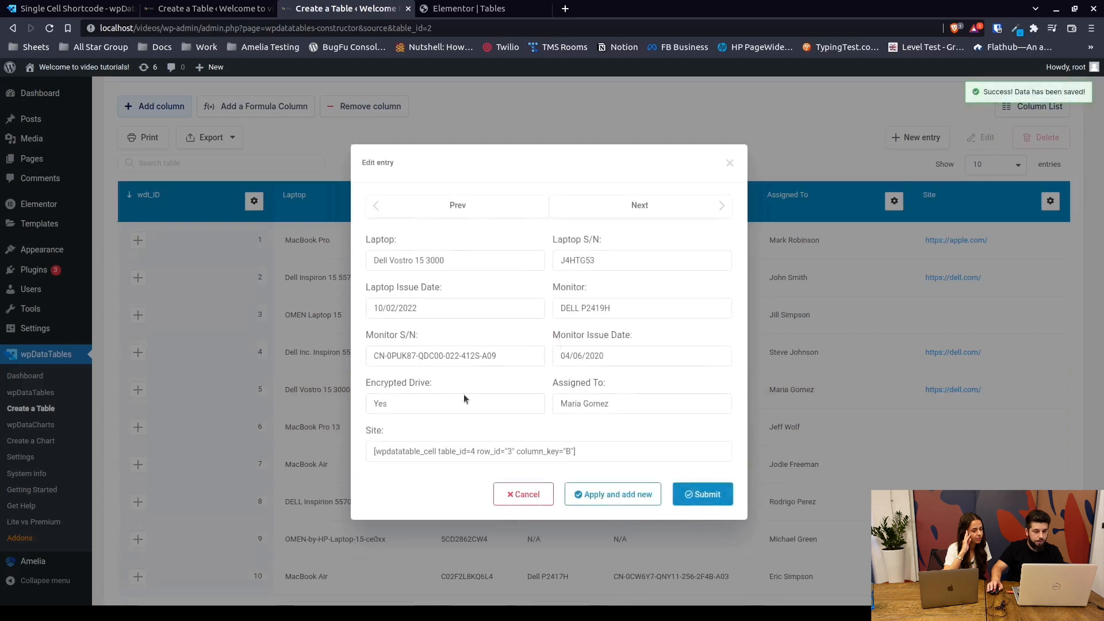
scroll(282, 160, "up", 5)
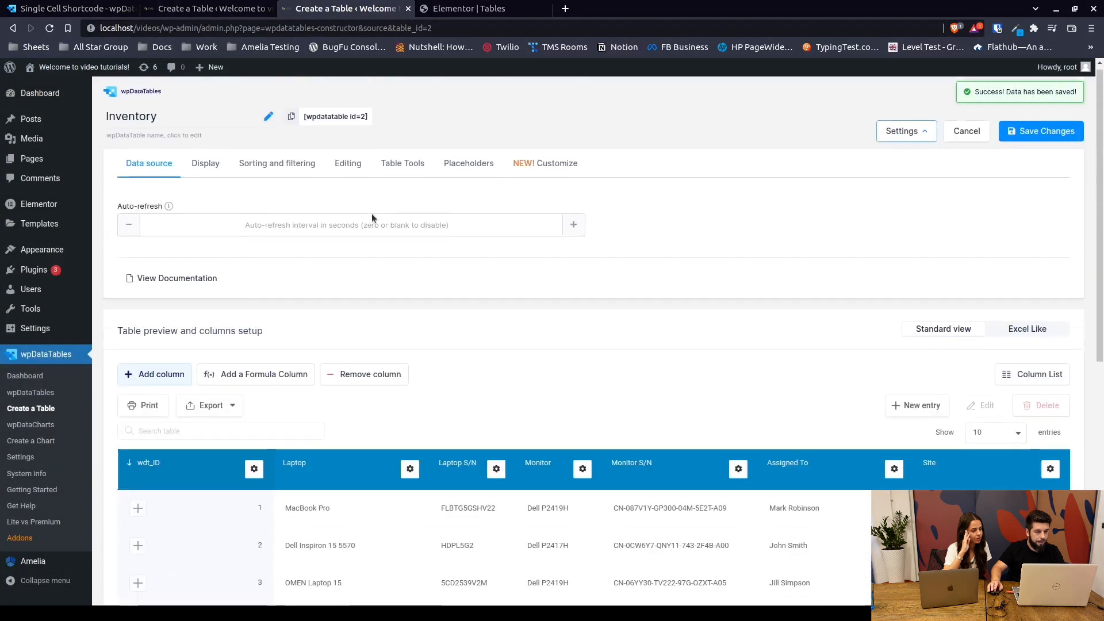
- Copy the Inventory table's shortcode, switch to the Elementor page editor, and set the page's wpDataTables widget to show Inventory (id: 2)
left_click(290, 126)
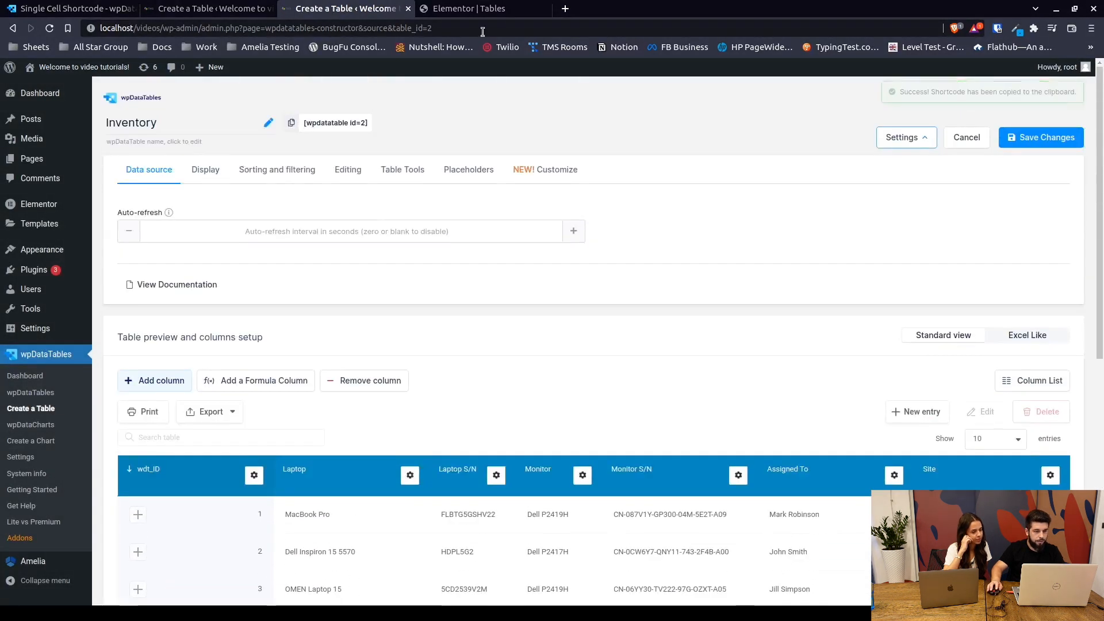
left_click(469, 8)
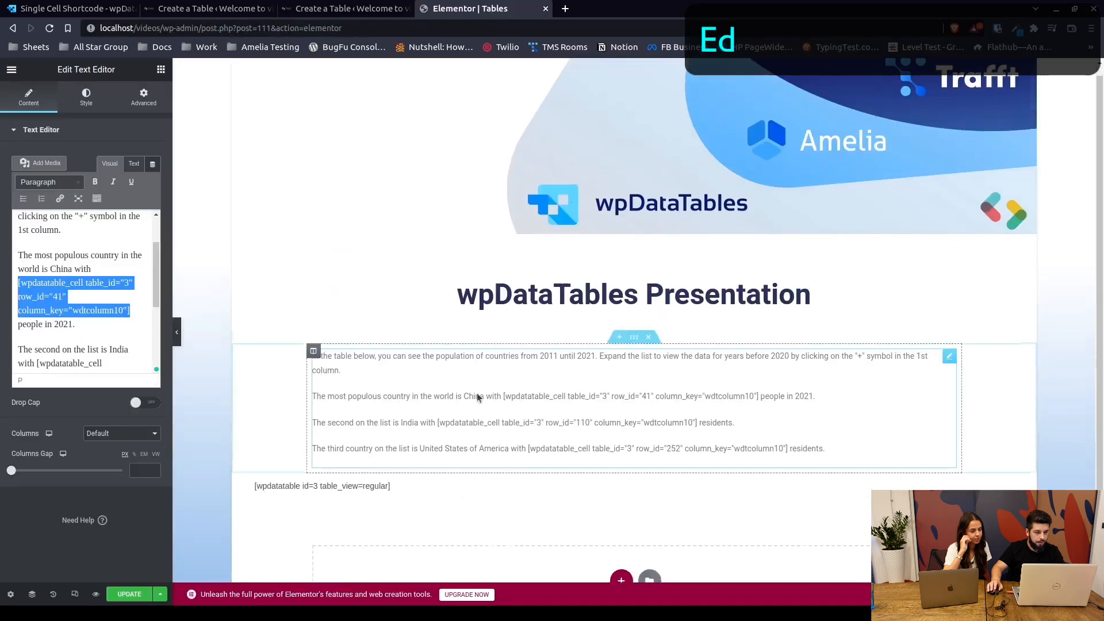
scroll(411, 376, "down", 2)
left_click(432, 380)
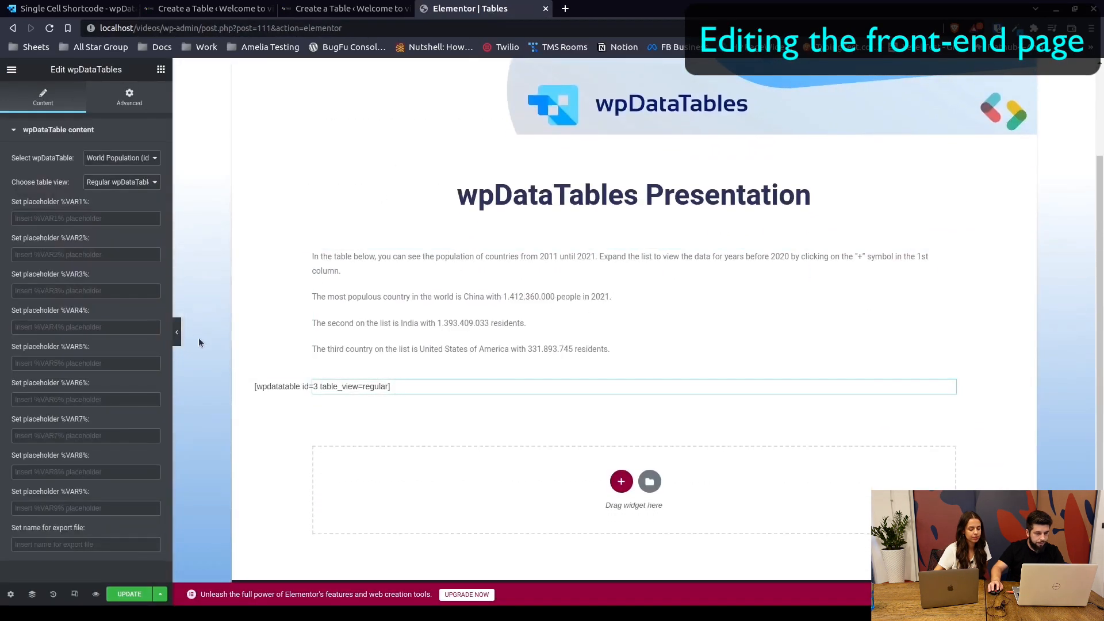
left_click(133, 159)
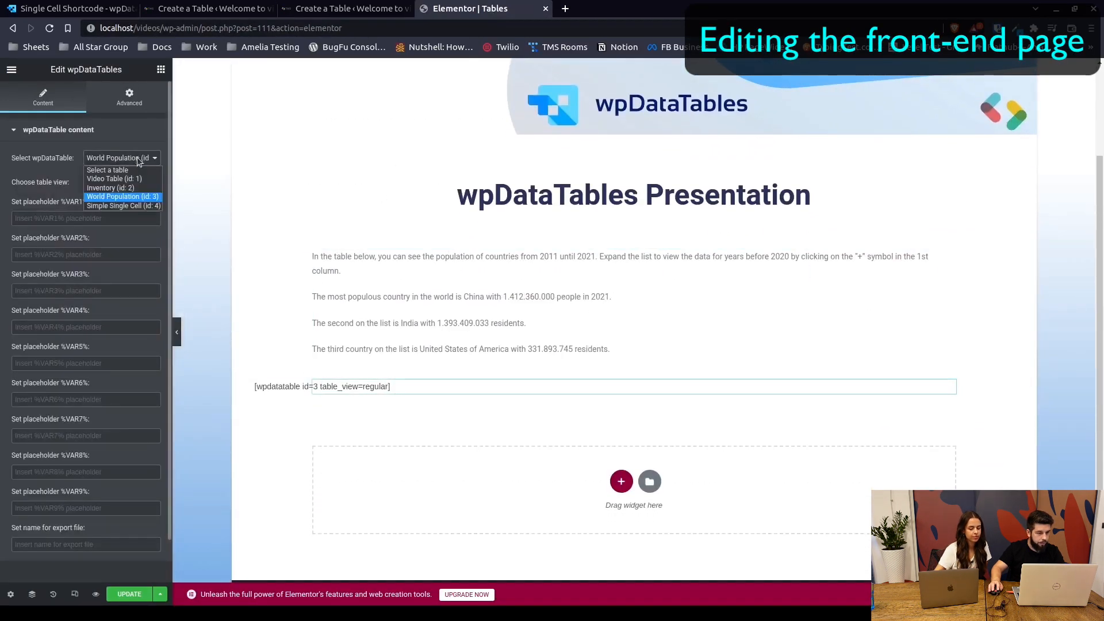
left_click(136, 187)
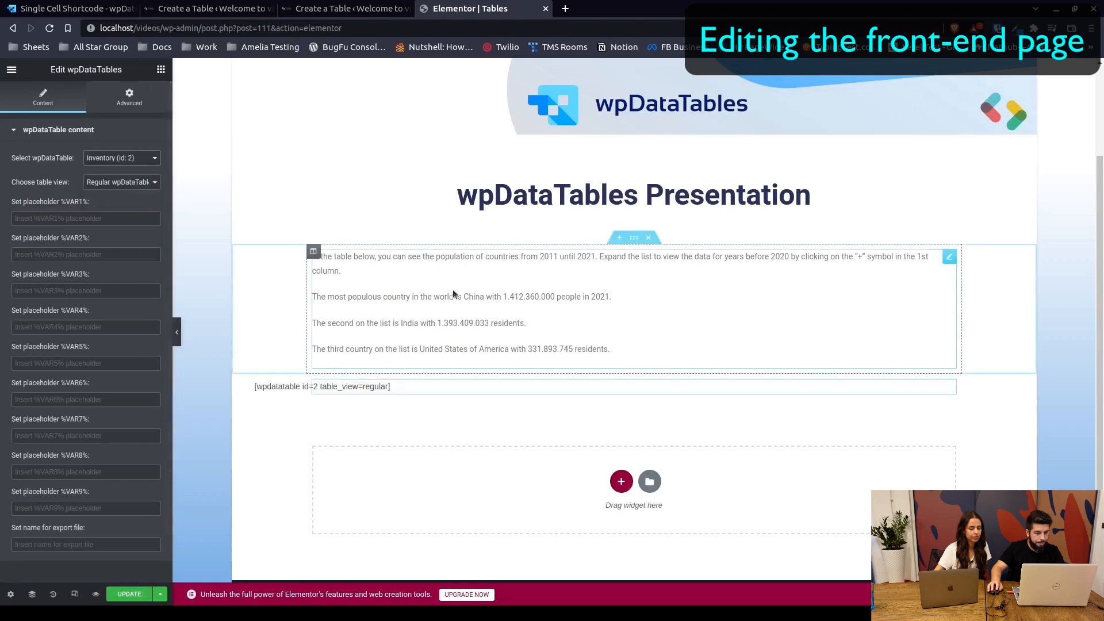
- Delete all the world population text from the text block above the table
left_click(474, 284)
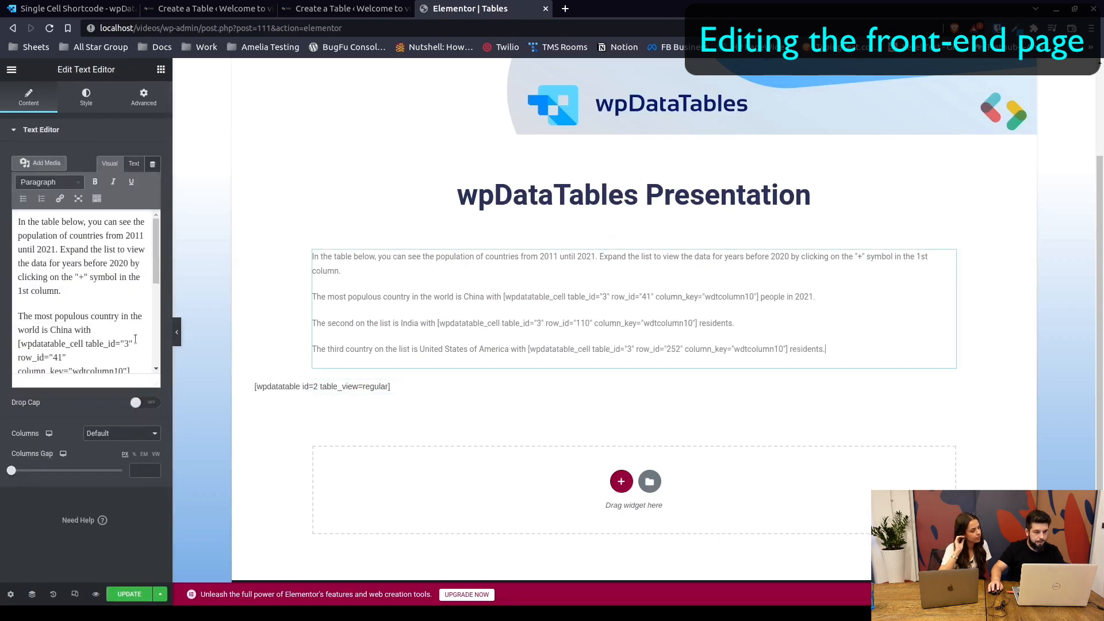
left_click(78, 296)
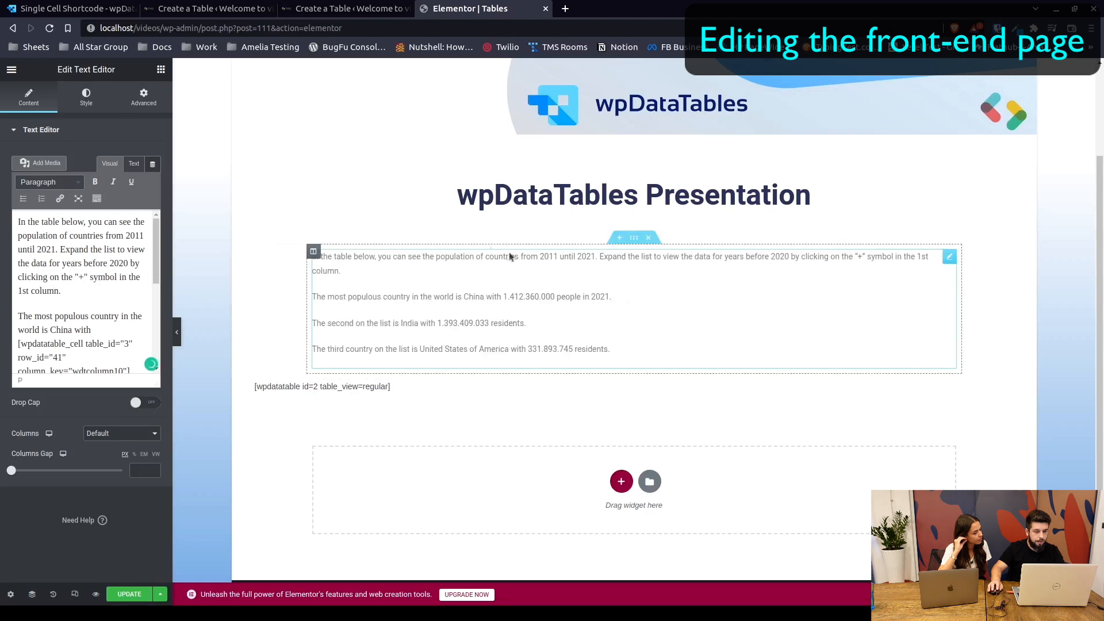
key("ctrl+a")
key("BackSpace")
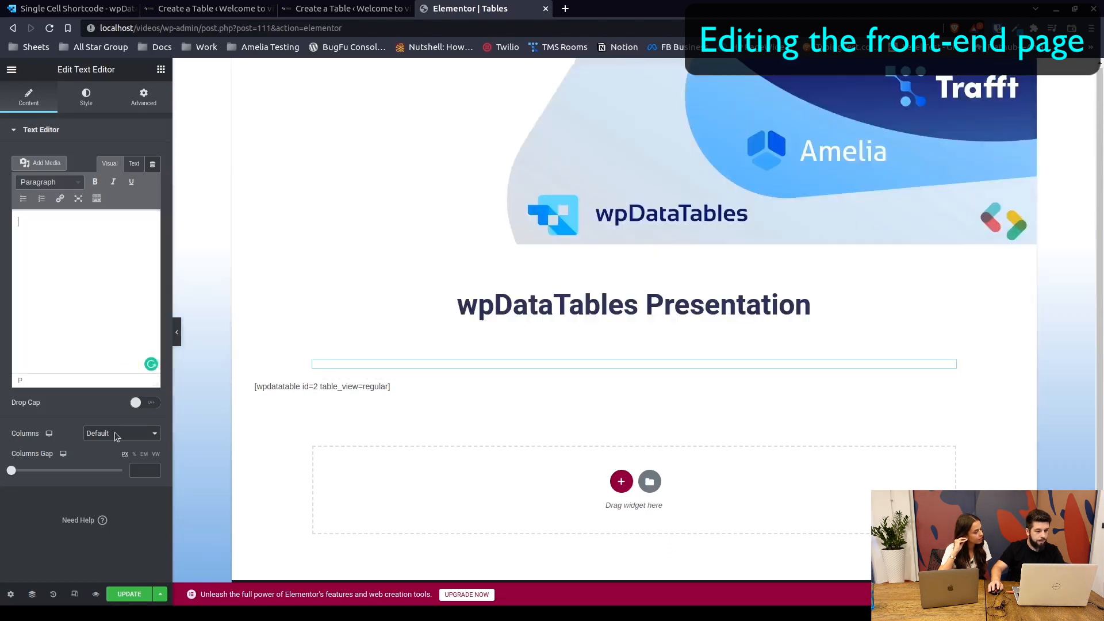
- Check the Simple Single Cell vendor table and write "All our equipment comes from" in the emptied text block
left_click(101, 12)
left_click(207, 9)
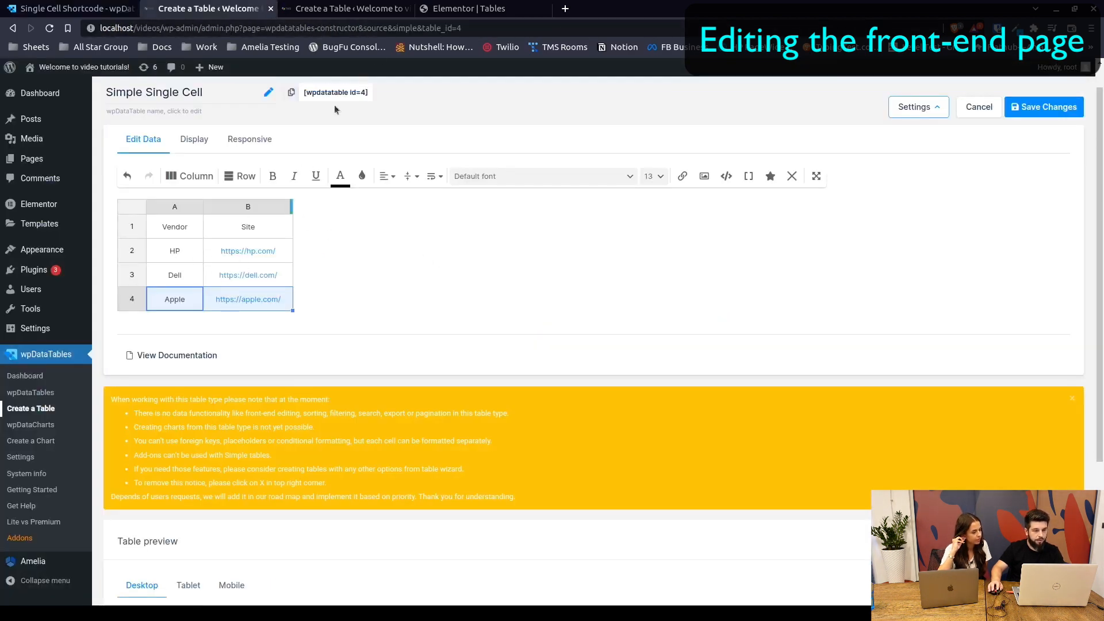
left_click(454, 12)
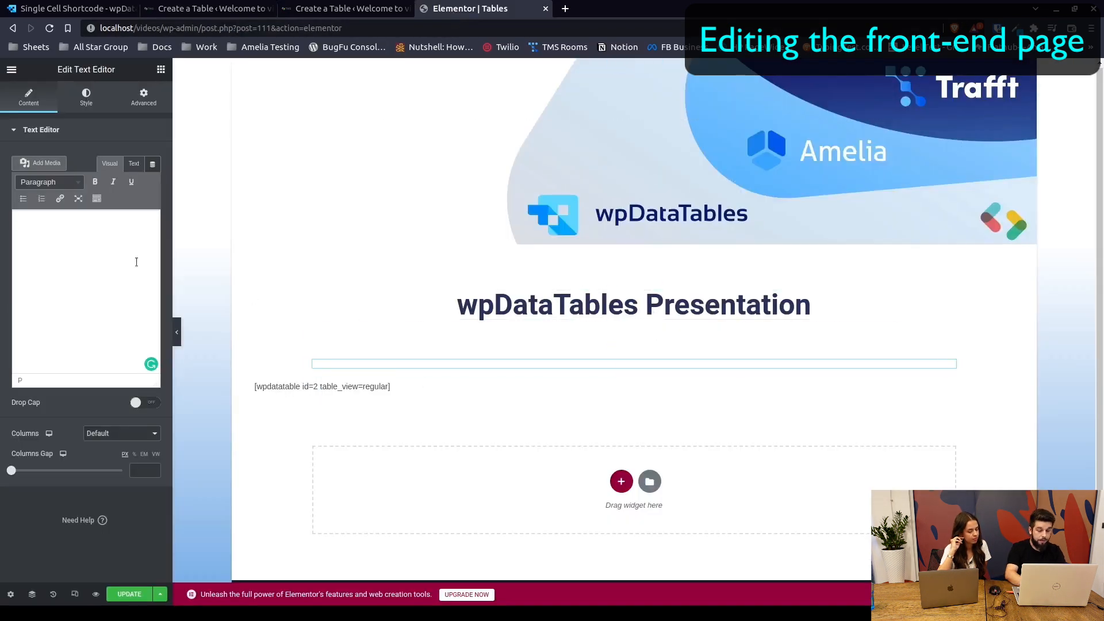
type("All our equi")
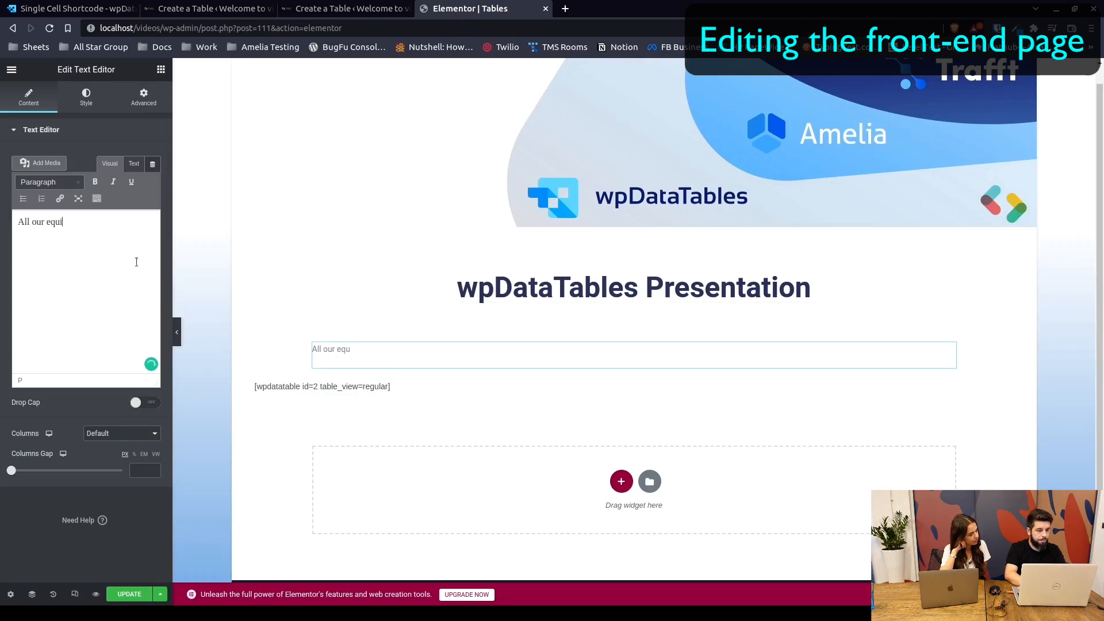
type("pment comes fro")
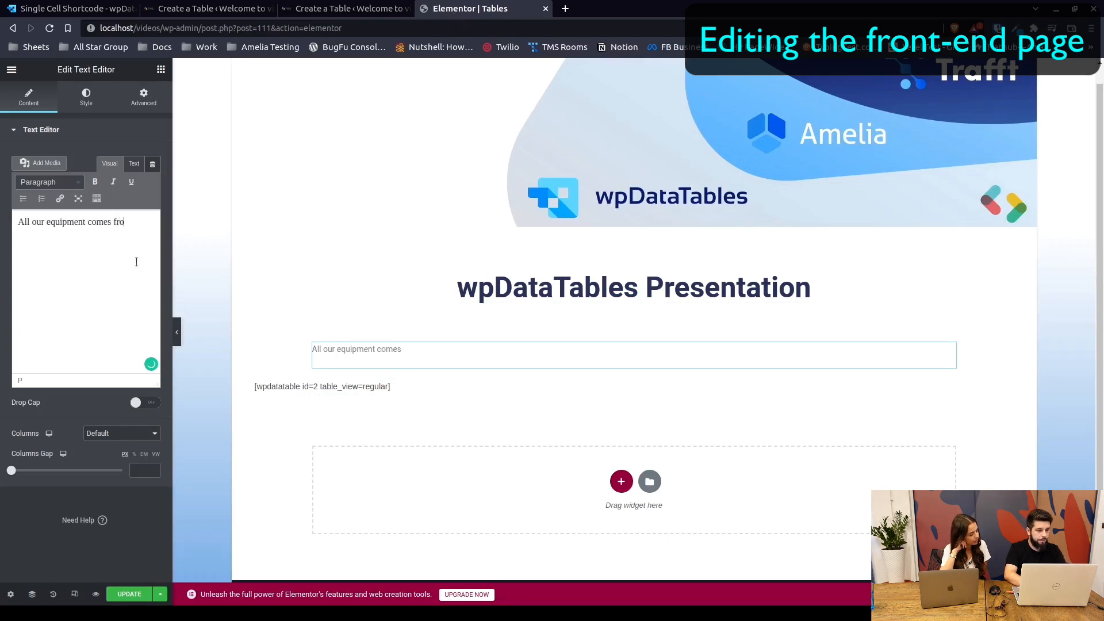
type("m")
- Paste the documentation's single cell shortcode after the sentence and set it to table_id=4 and row_id="2" for the first vendor
key("ctrl+Tab")
left_click(178, 252)
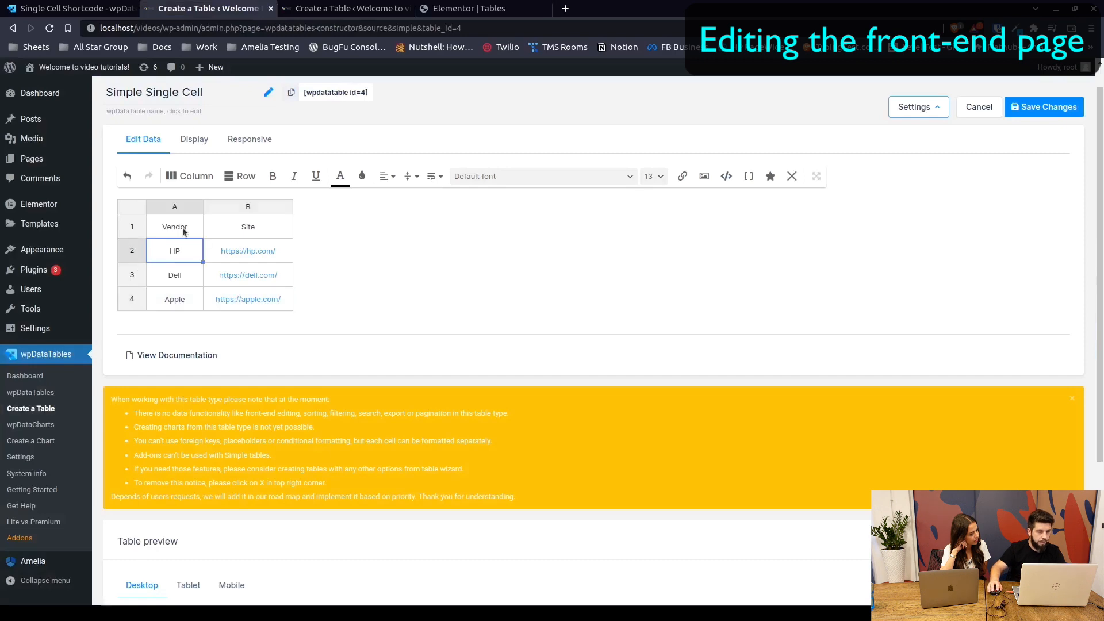
key("ctrl+Tab")
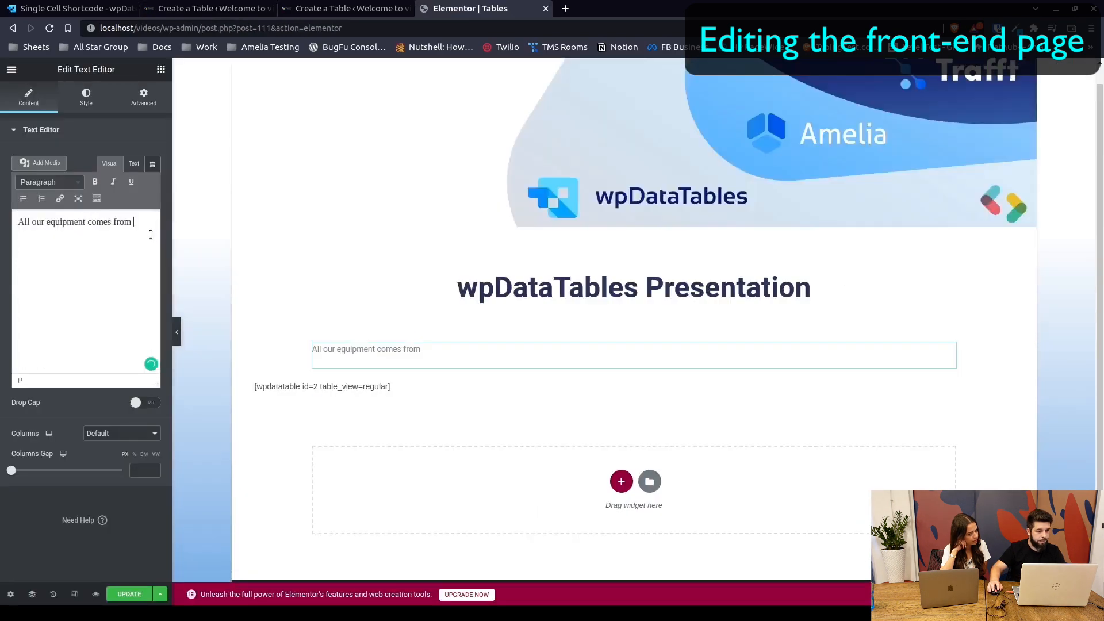
left_click(345, 8)
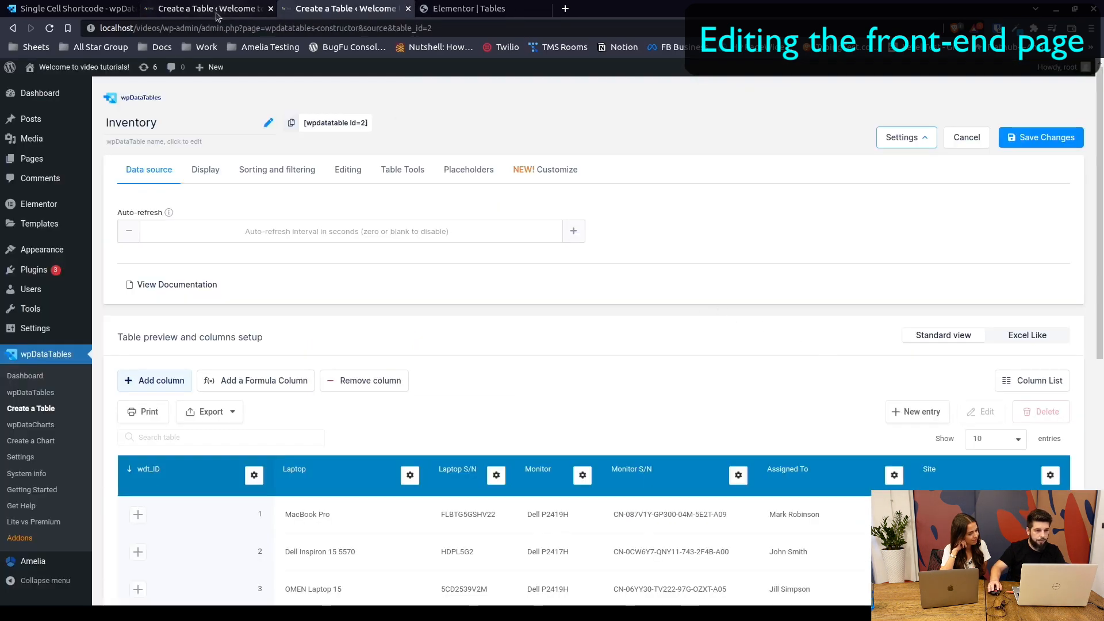
left_click(104, 14)
left_click(474, 8)
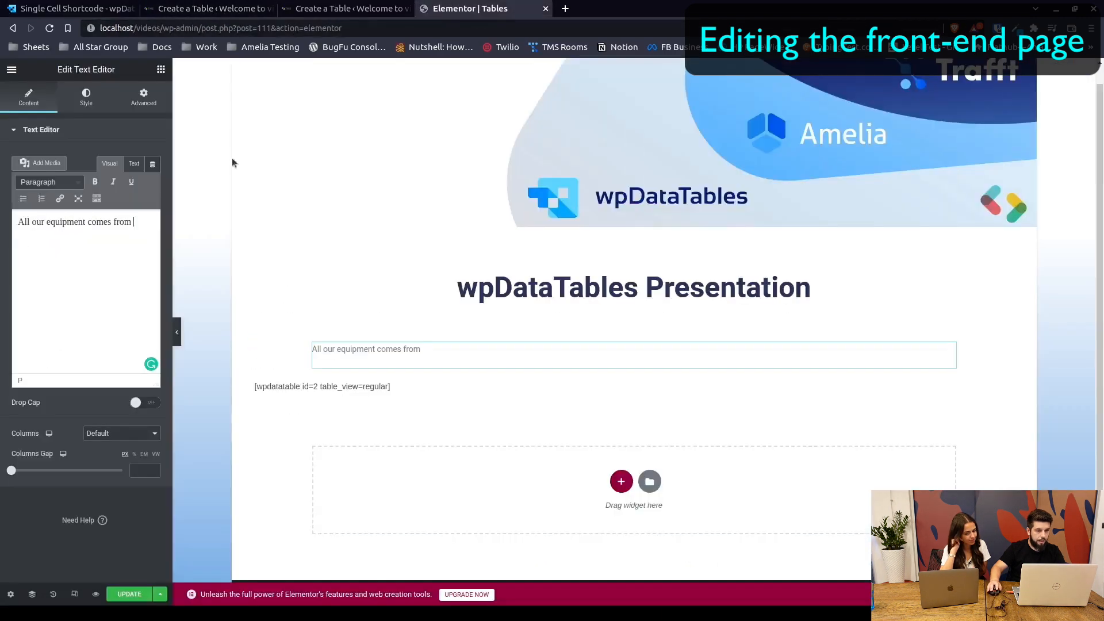
key("ctrl+v")
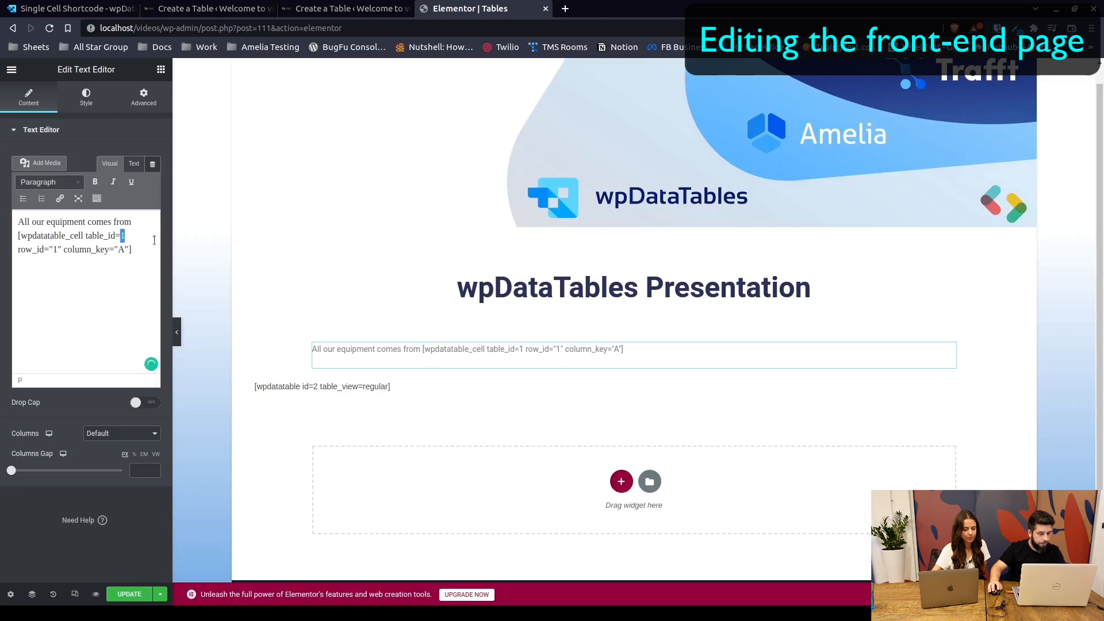
type("4")
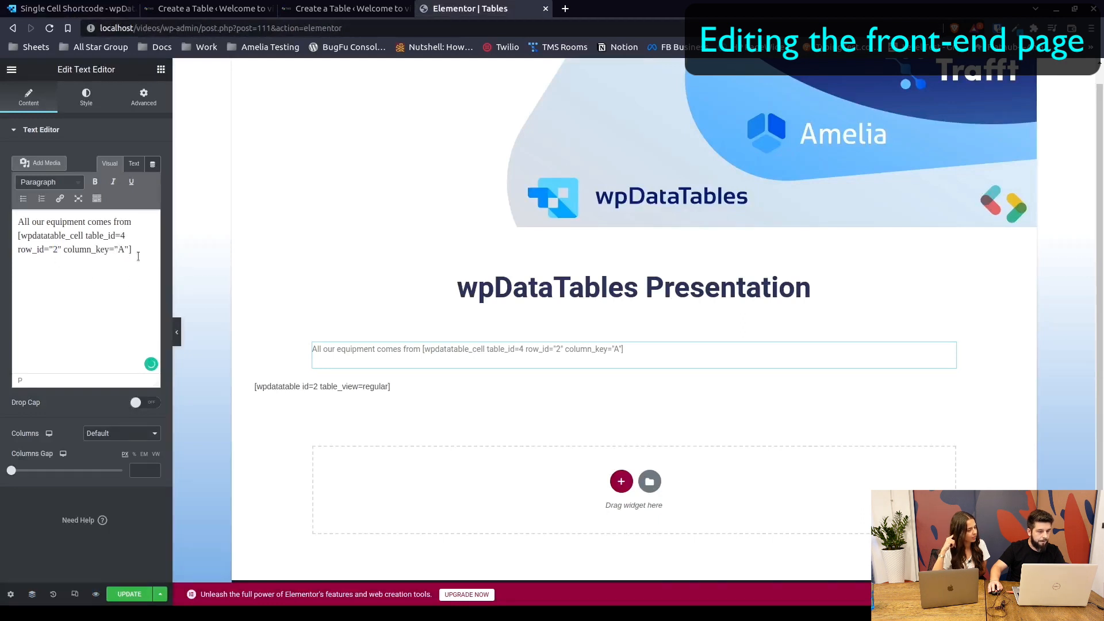
- Add a comma and two copies of the shortcode joined by "and", with row_id "3" and "4", end with a period, and update the page
type(",")
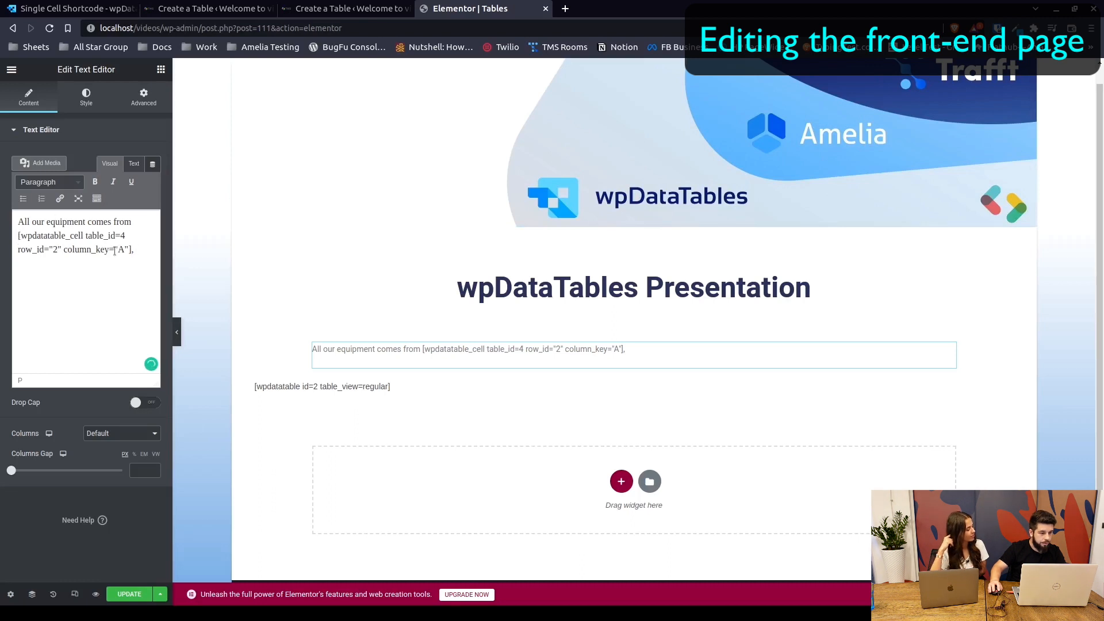
left_click_drag(131, 249, 18, 235)
key("ctrl+c")
left_click(150, 258)
key("ctrl+v")
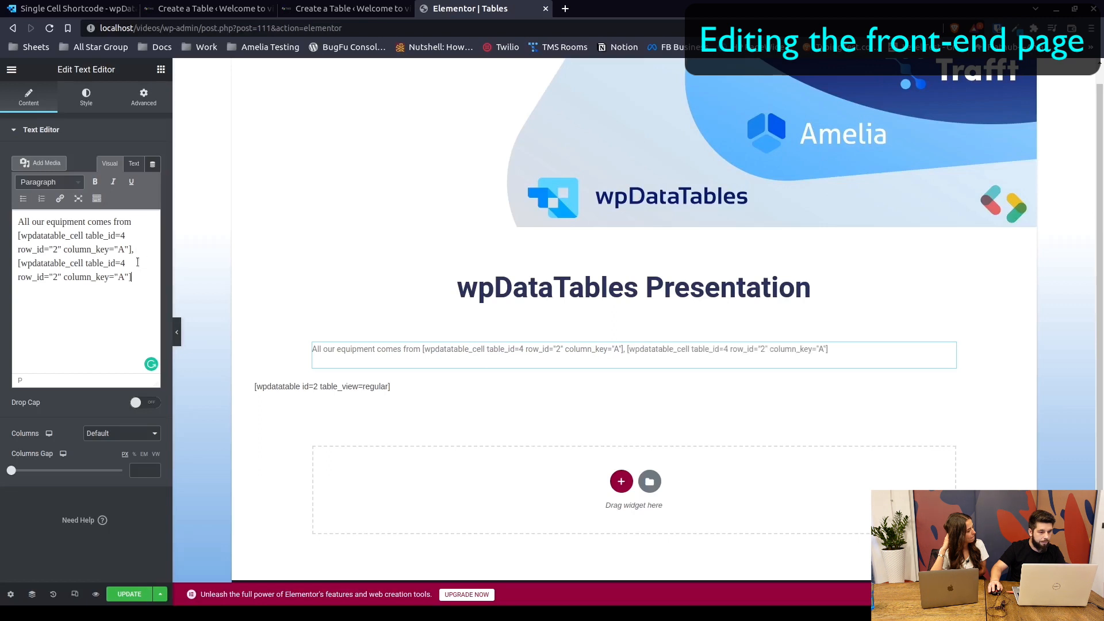
type("a")
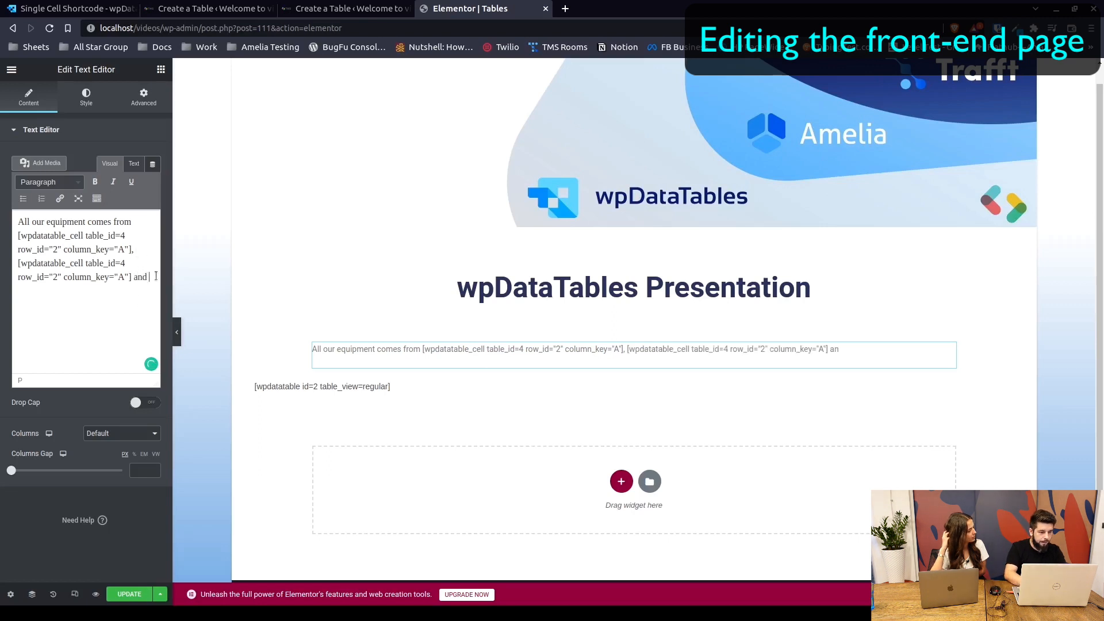
type("nd")
key("ctrl+v")
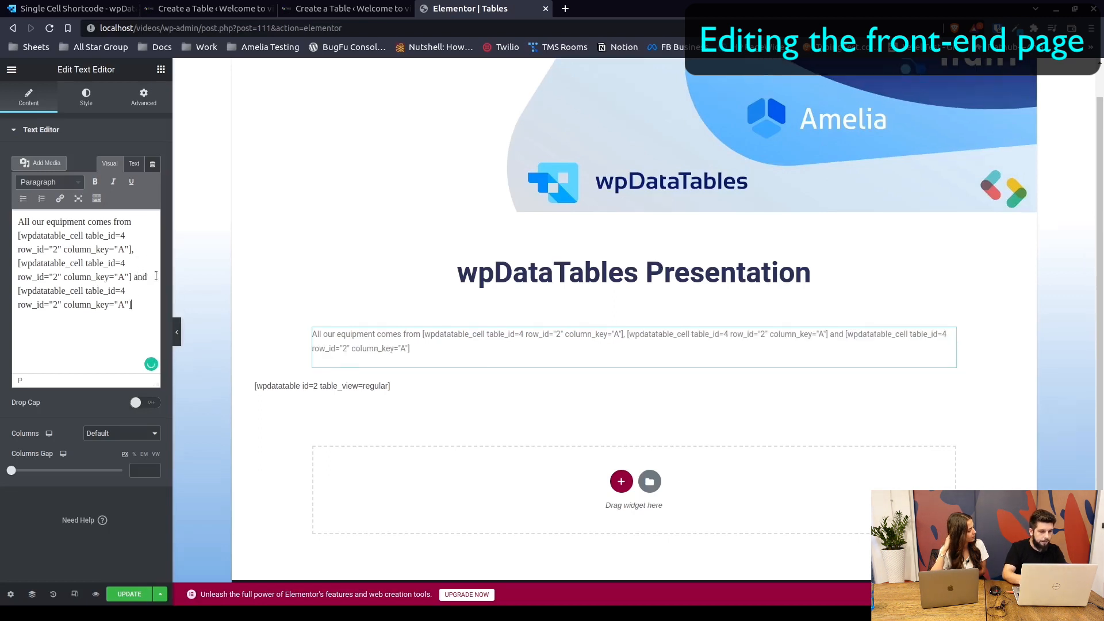
double_click(53, 277)
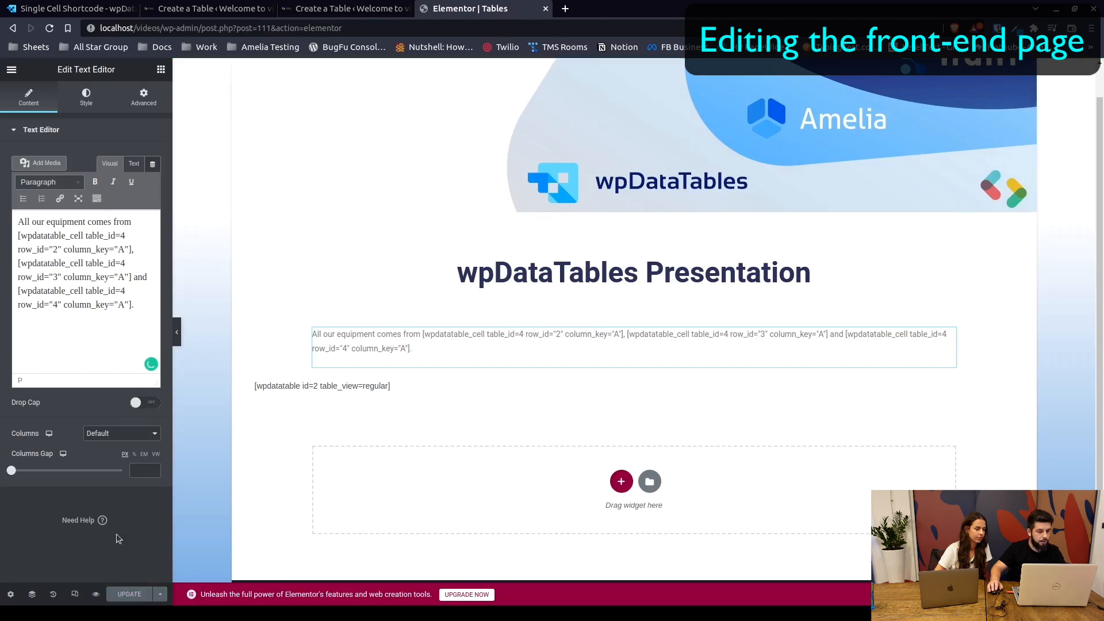
- Preview the page and compare its vendor sentence and the Inventory table's Site links with the two source tables
left_click(97, 594)
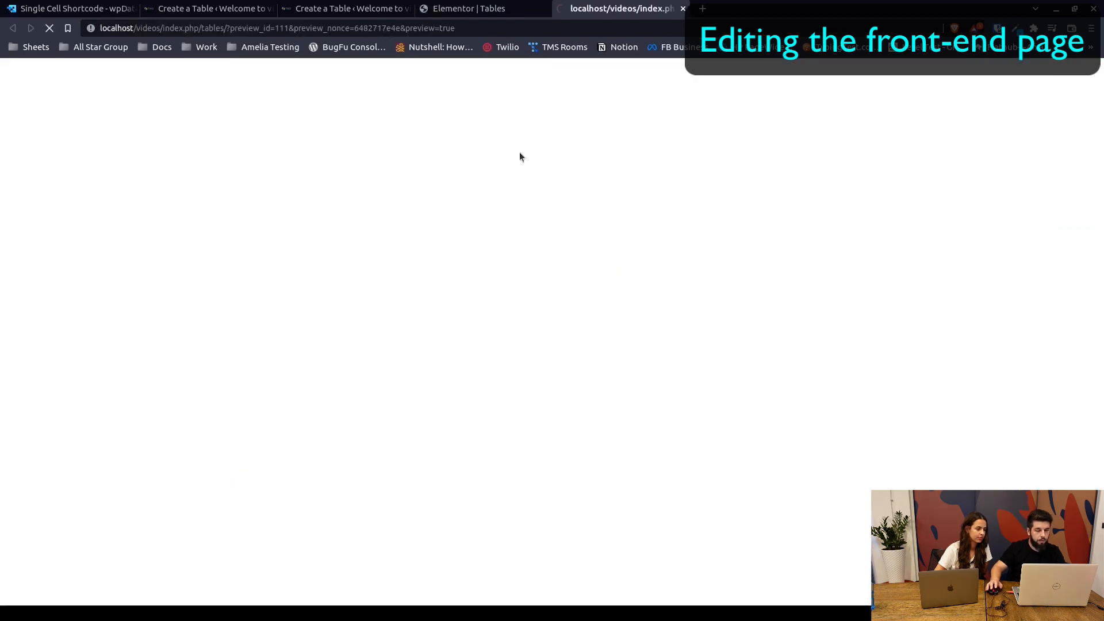
scroll(282, 303, "down", 3)
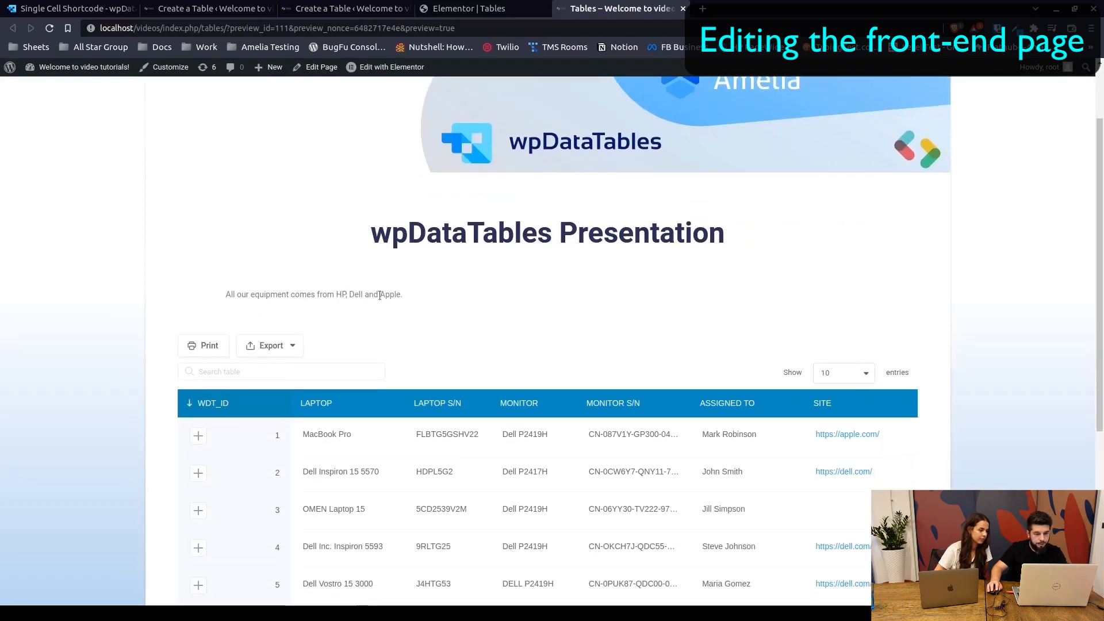
scroll(403, 294, "down", 5)
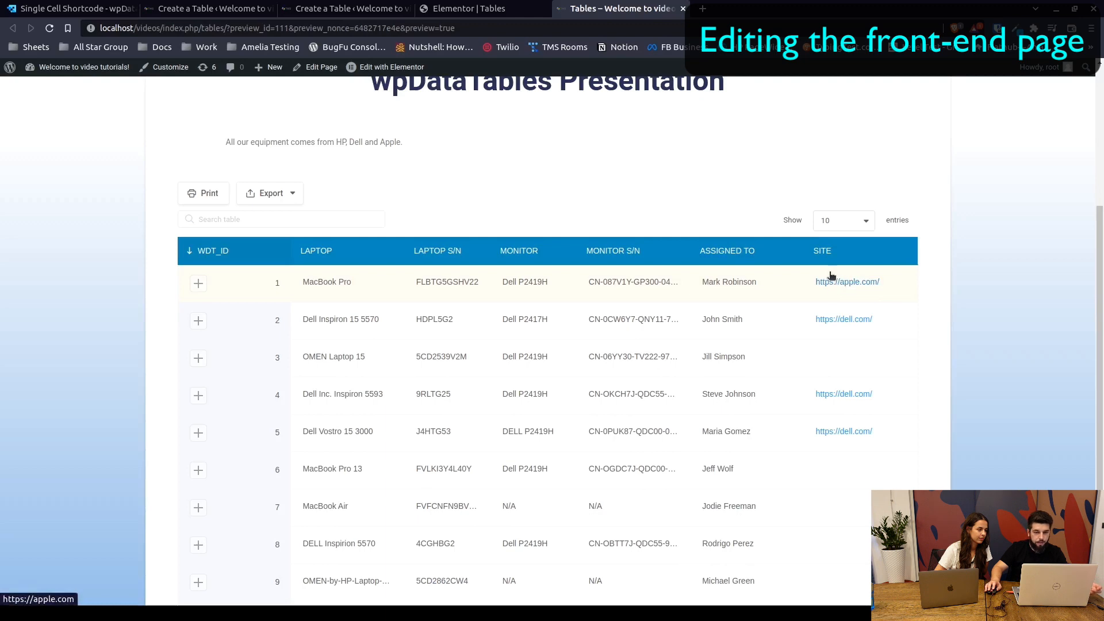
left_click(233, 9)
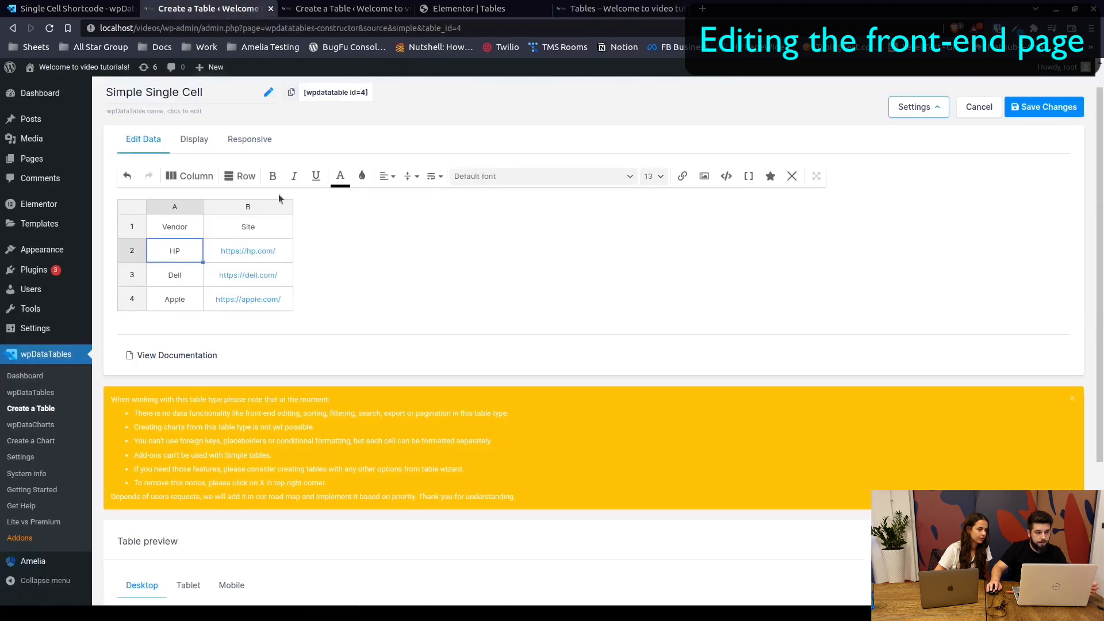
left_click(360, 10)
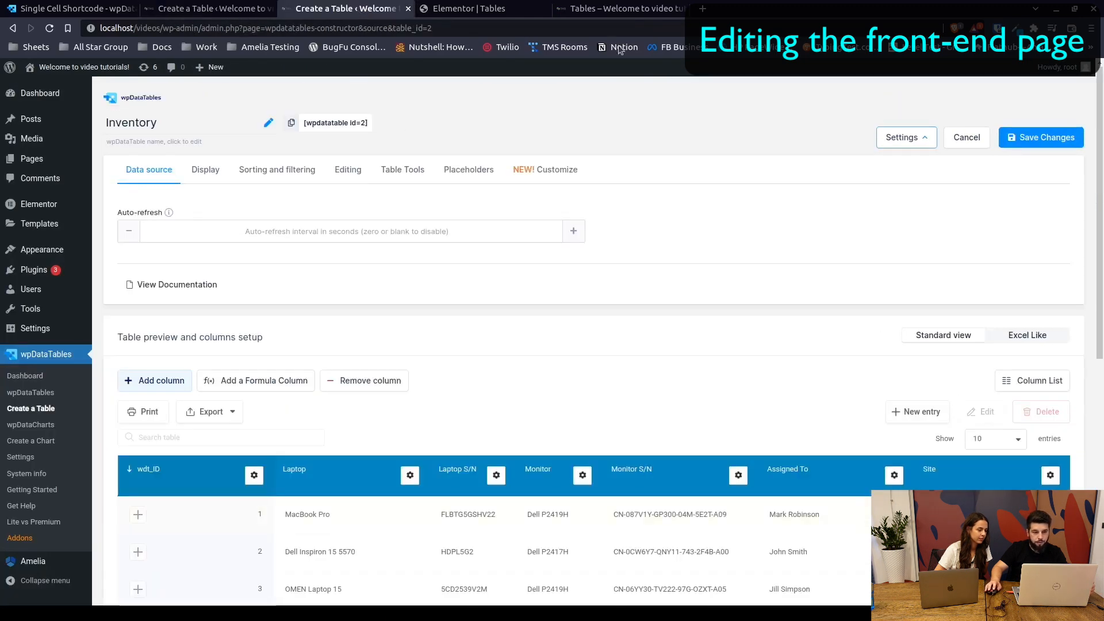
left_click(621, 9)
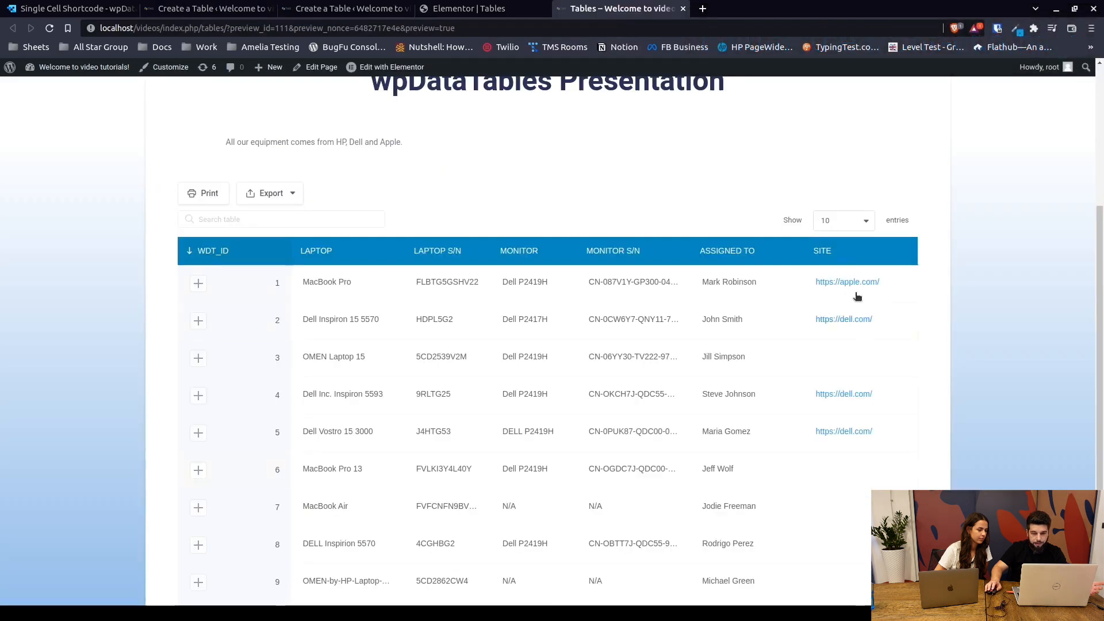
scroll(747, 351, "up", 2)
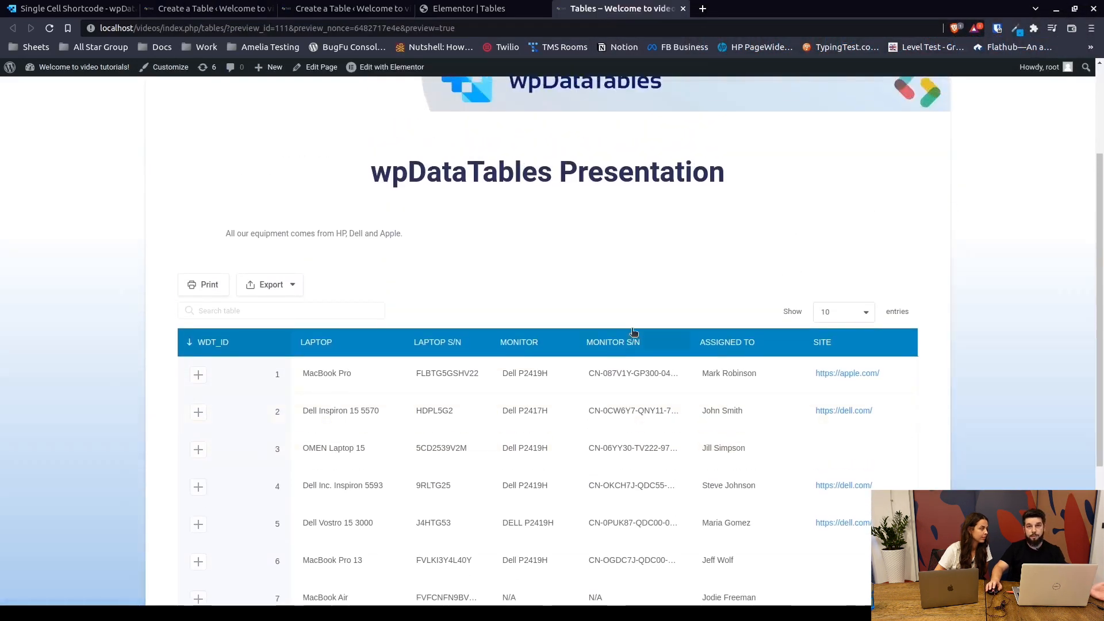